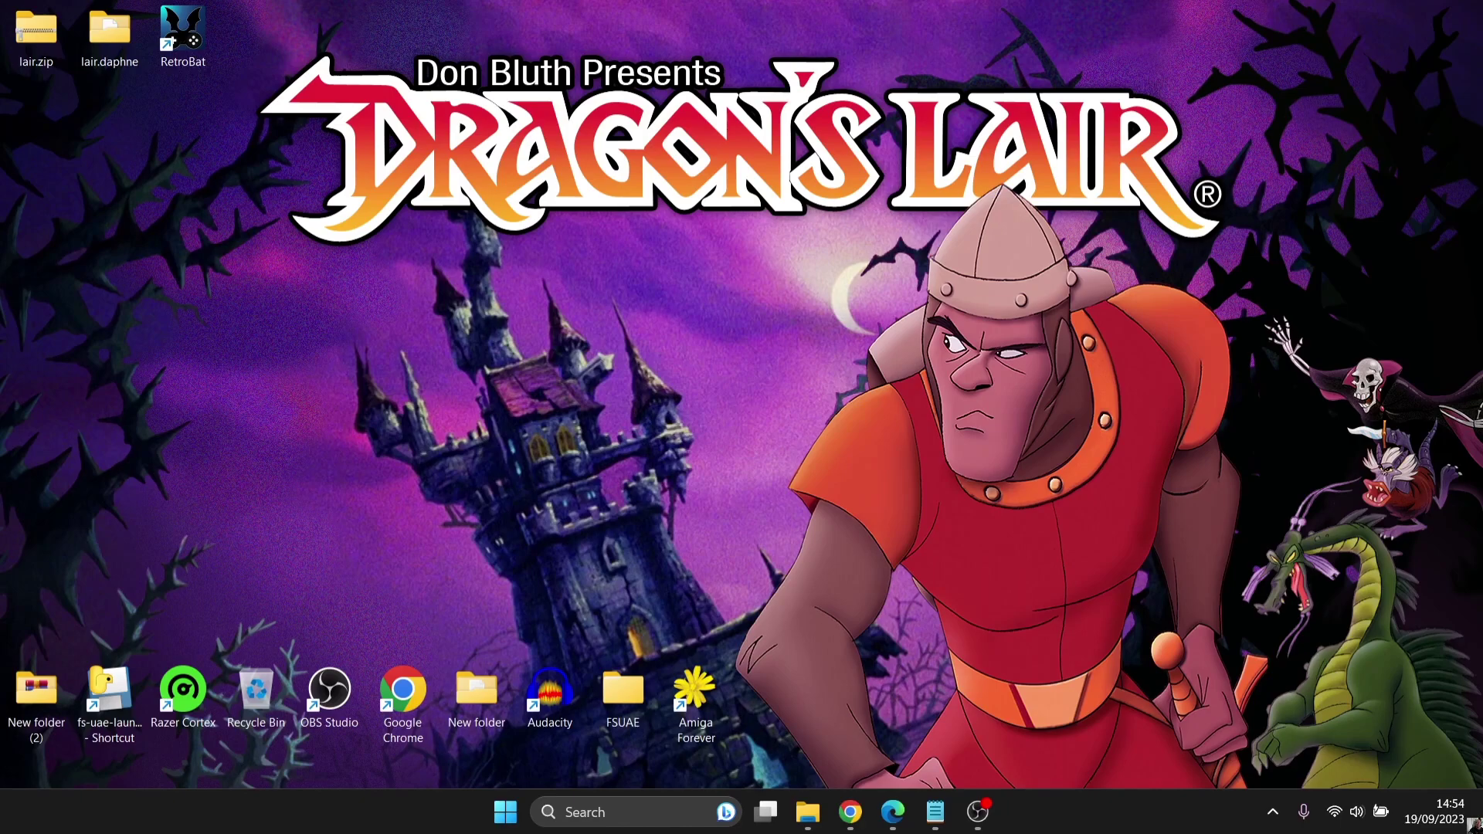
- Open the RetroBat install folder from the desktop shortcut and launch BatGui.exe
{"action": "right_click", "coordinate": [184, 37]}
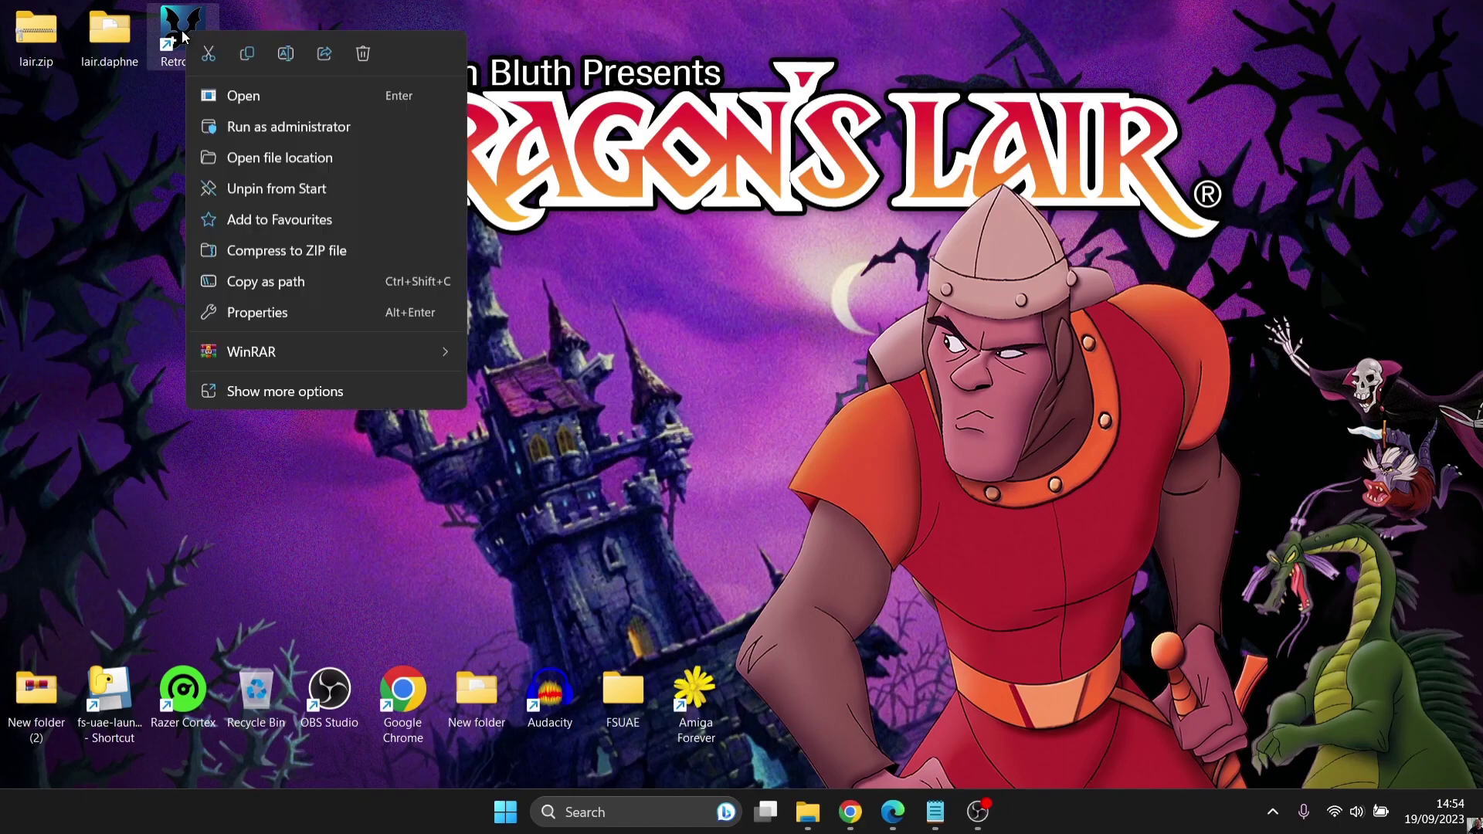
{"action": "left_click", "coordinate": [278, 158]}
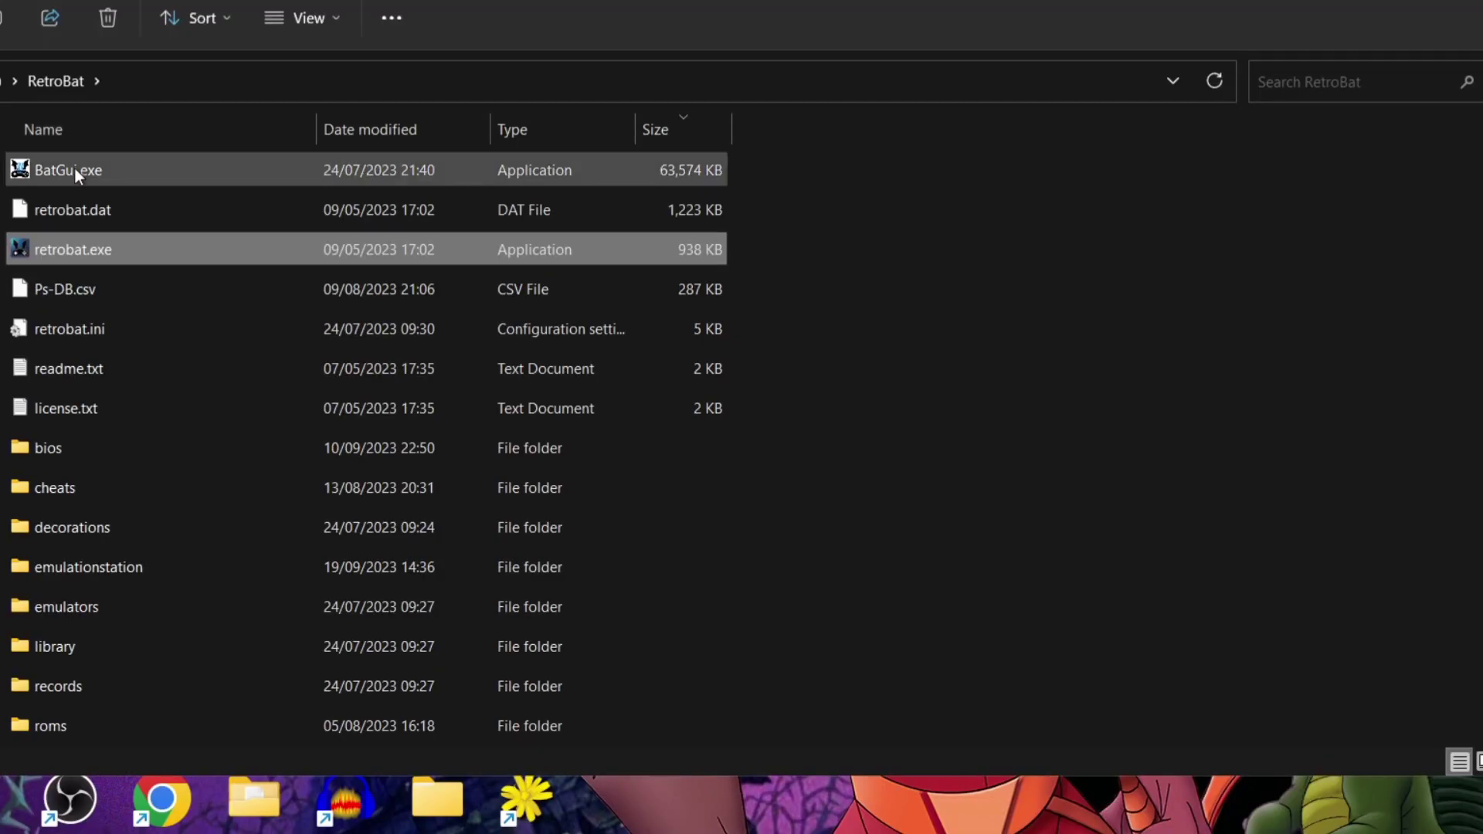
{"action": "double_click", "coordinate": [131, 167]}
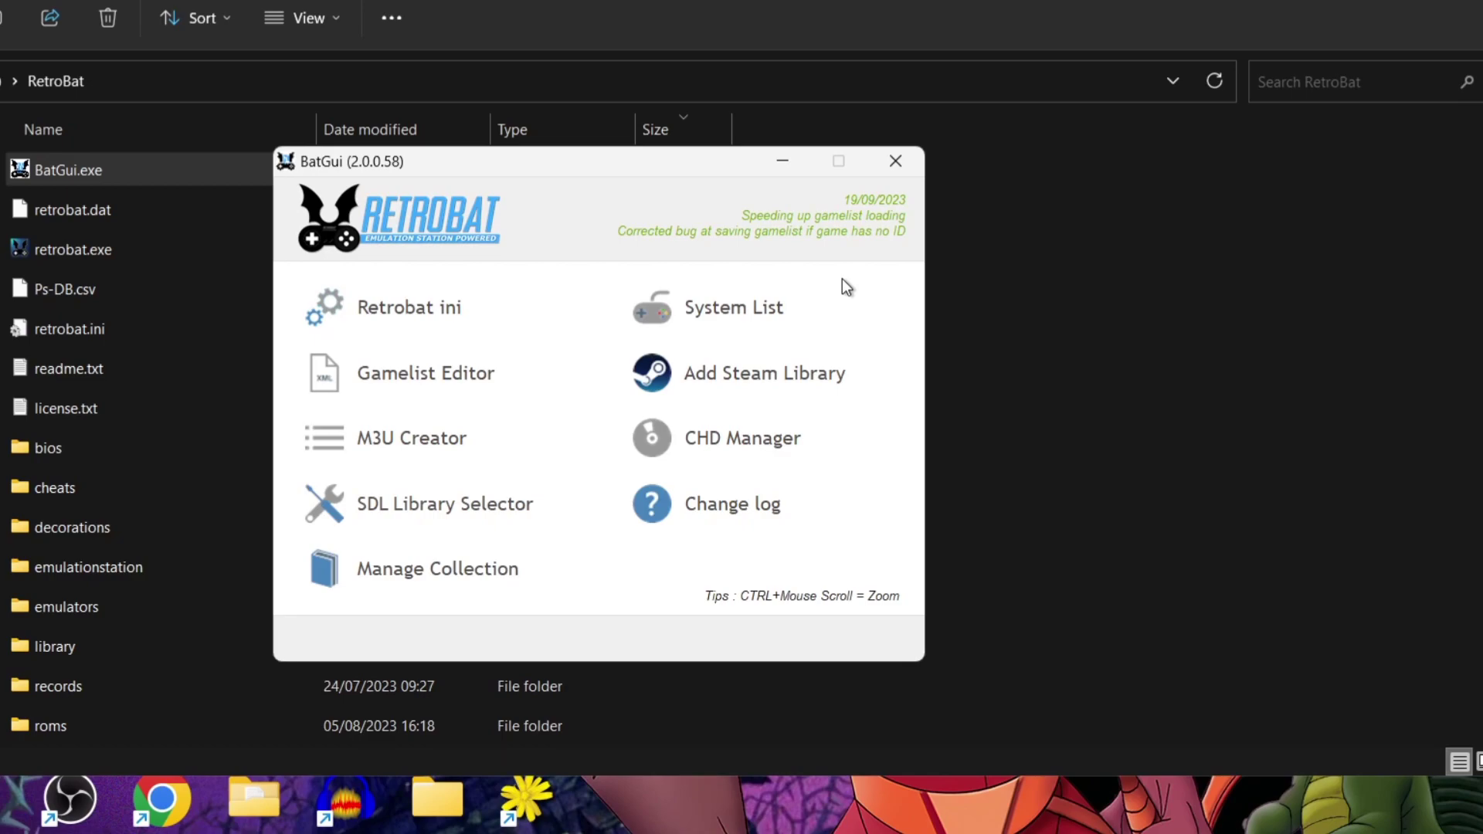
{"action": "left_click", "coordinate": [726, 307]}
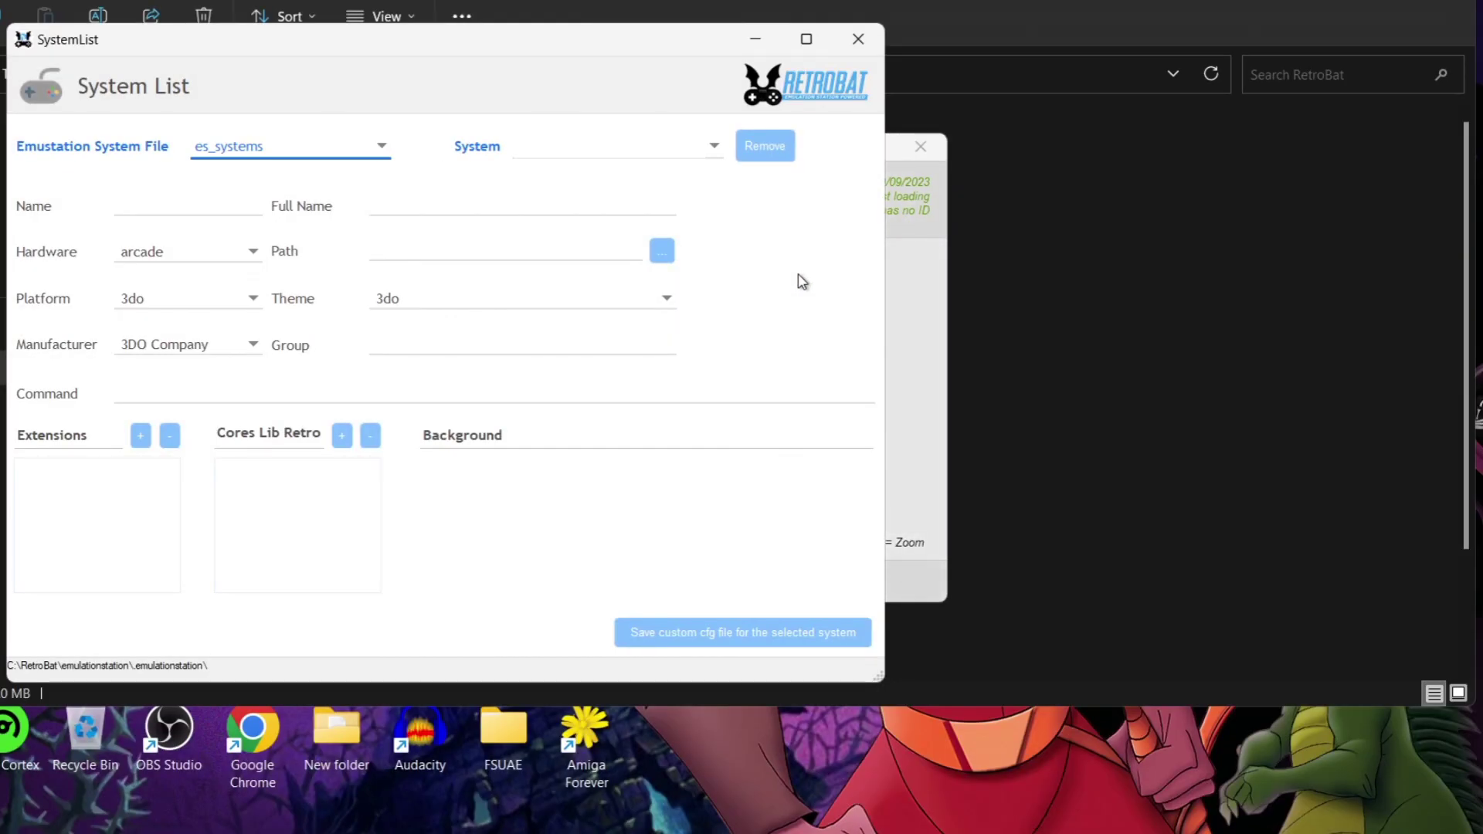
{"action": "left_click", "coordinate": [704, 147]}
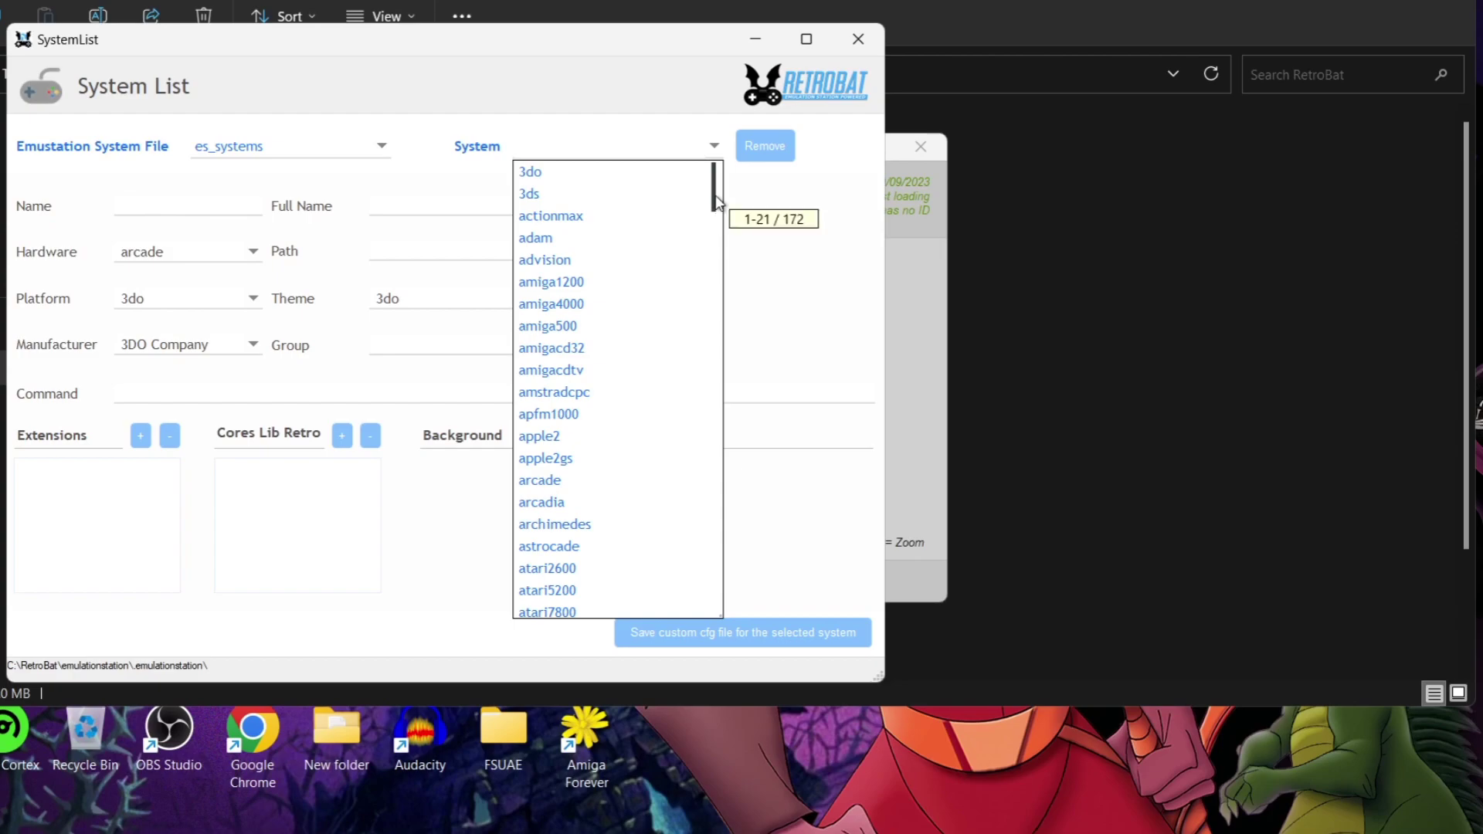
{"action": "left_click_drag", "start_coordinate": [715, 200], "coordinate": [711, 297]}
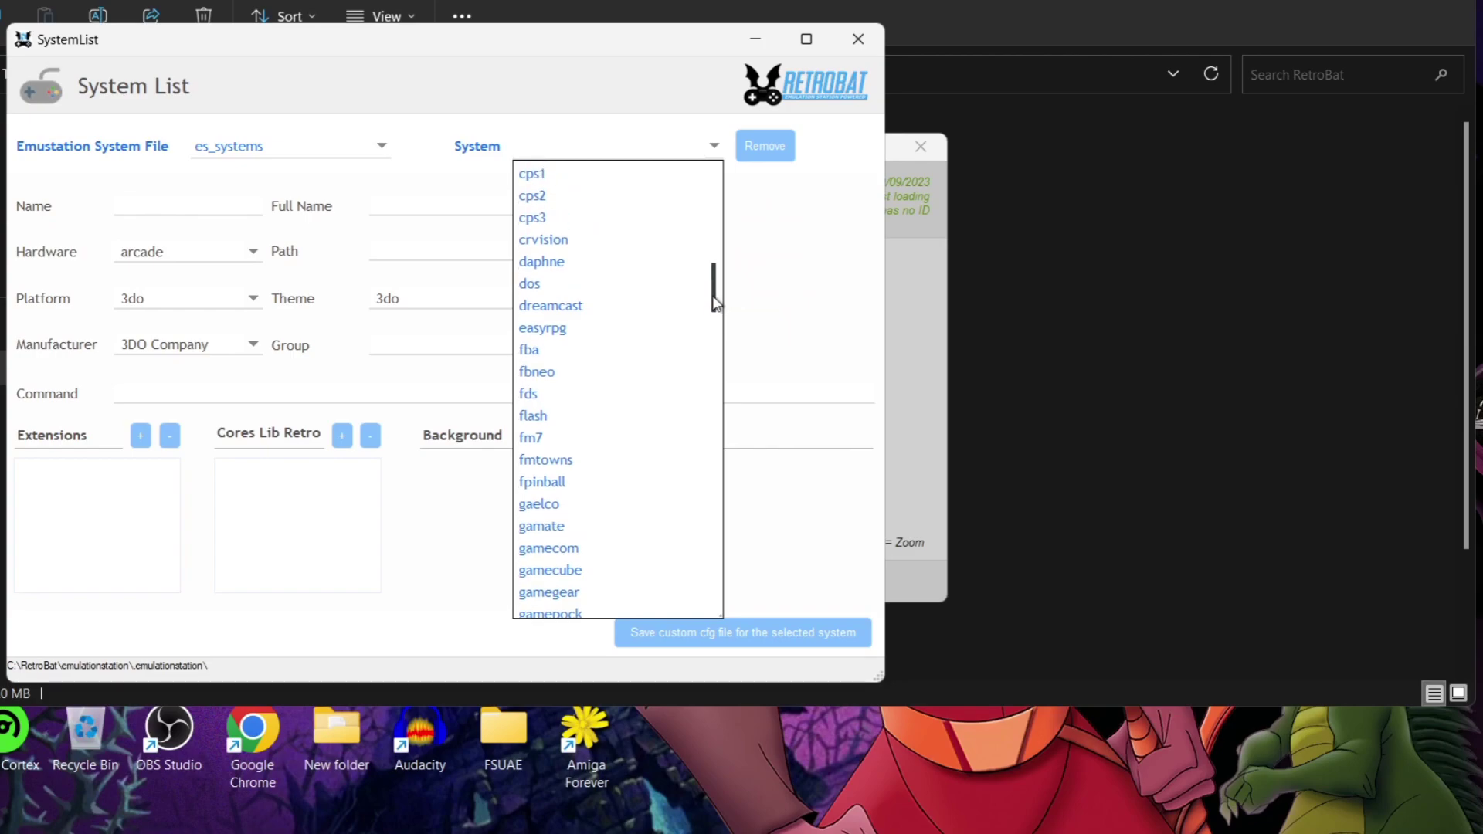
{"action": "left_click", "coordinate": [595, 264]}
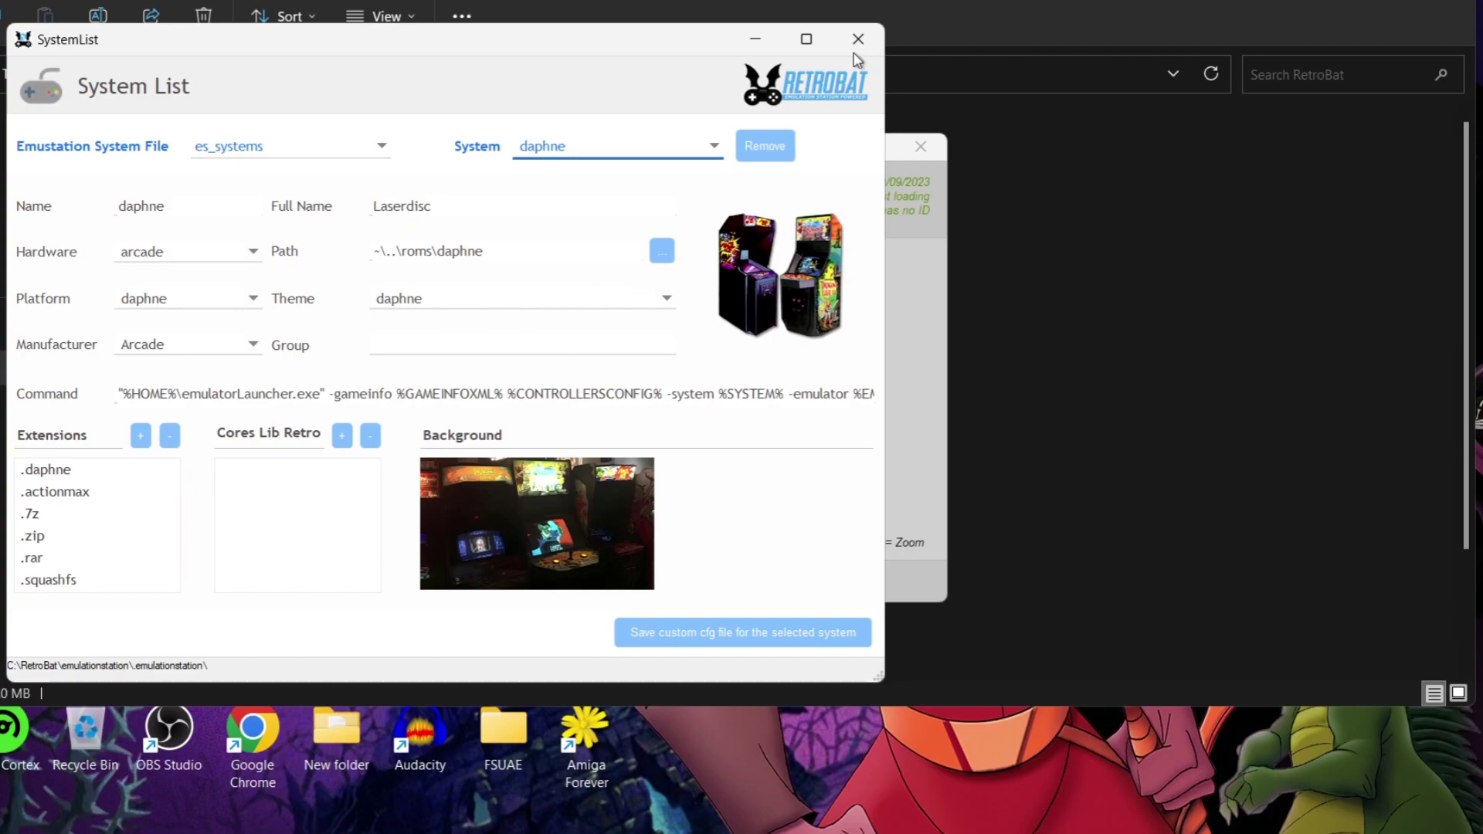
{"action": "left_click", "coordinate": [868, 39]}
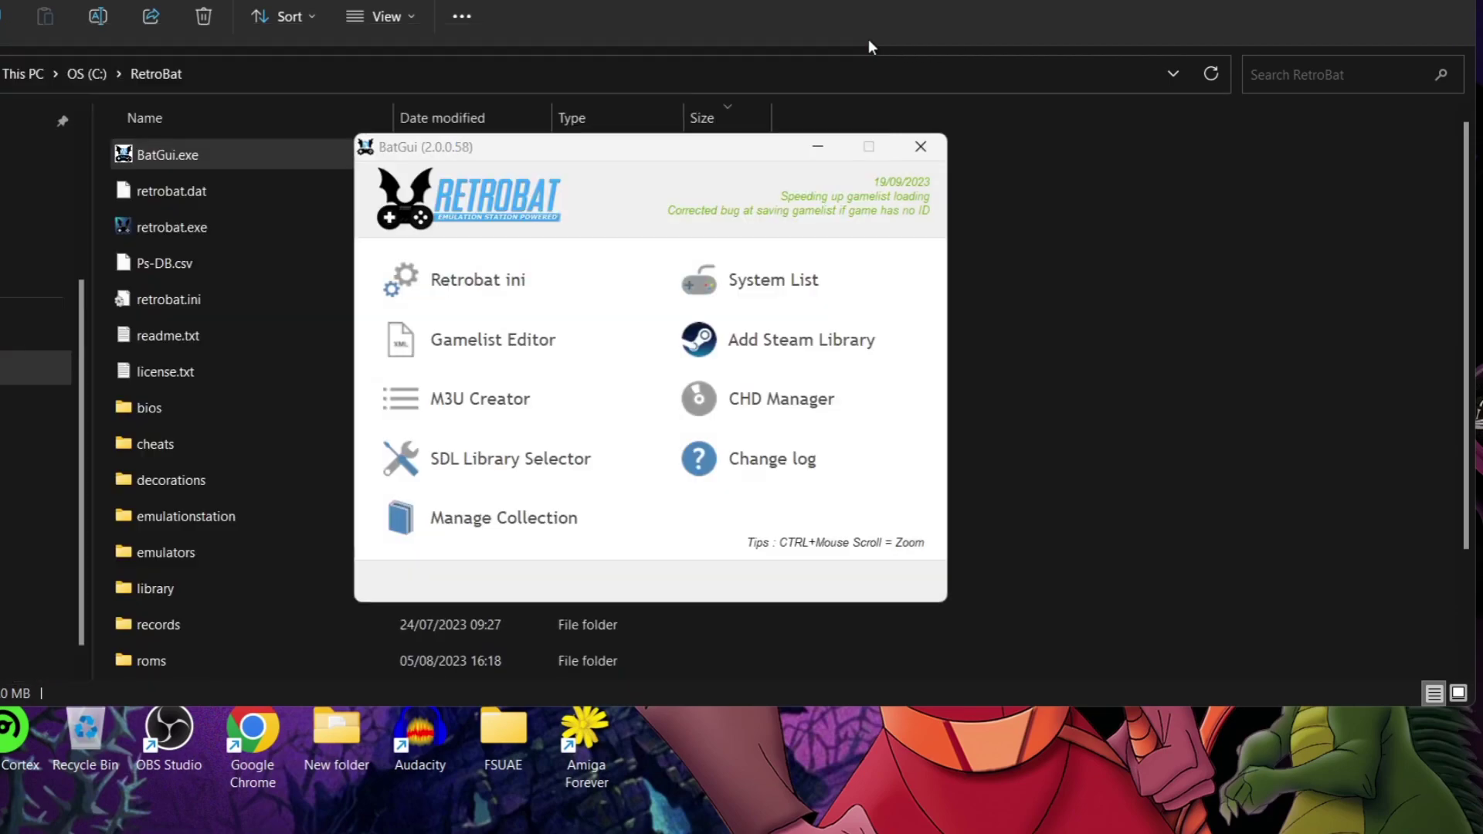
- Close BatGui and scroll down the Dragon's Lair Steam store page in Chrome
{"action": "left_click", "coordinate": [919, 148]}
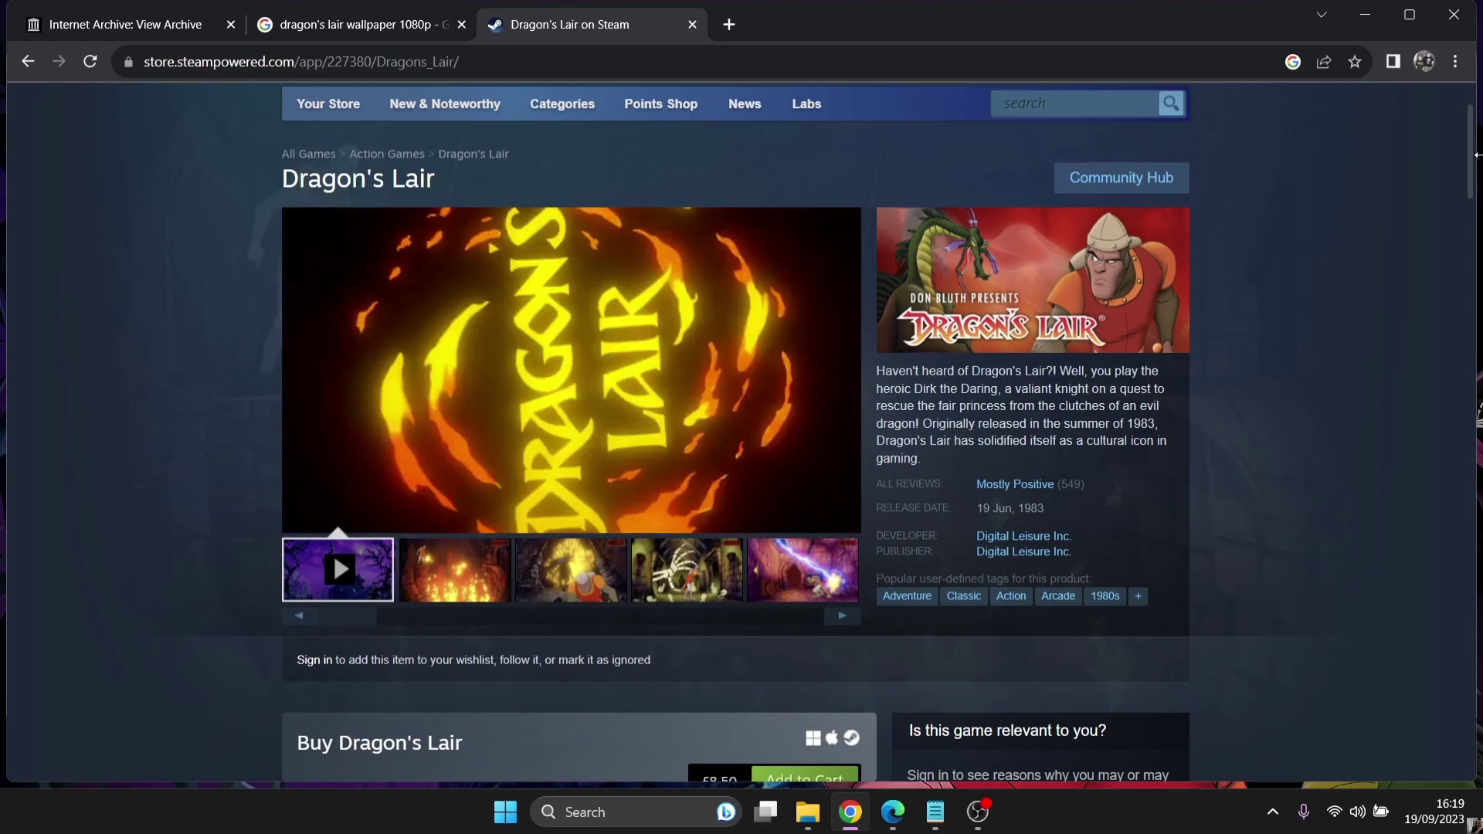
{"action": "scroll", "coordinate": [1470, 170], "scroll_direction": "down", "scroll_amount": 1}
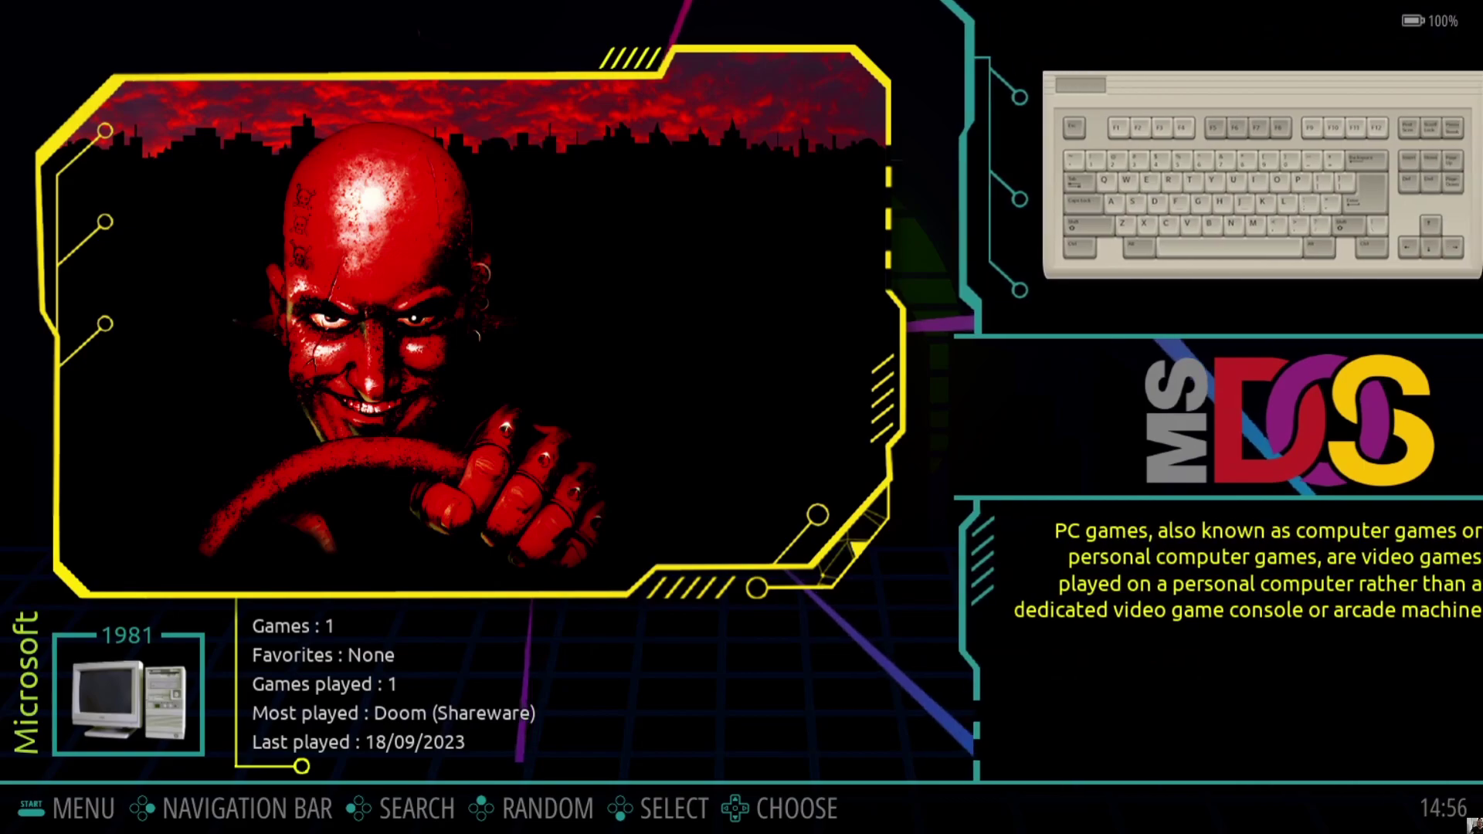
- Launch Daphne Loader from the RetroBat system and agree to install the daphne emulator
{"action": "key", "text": "Up"}
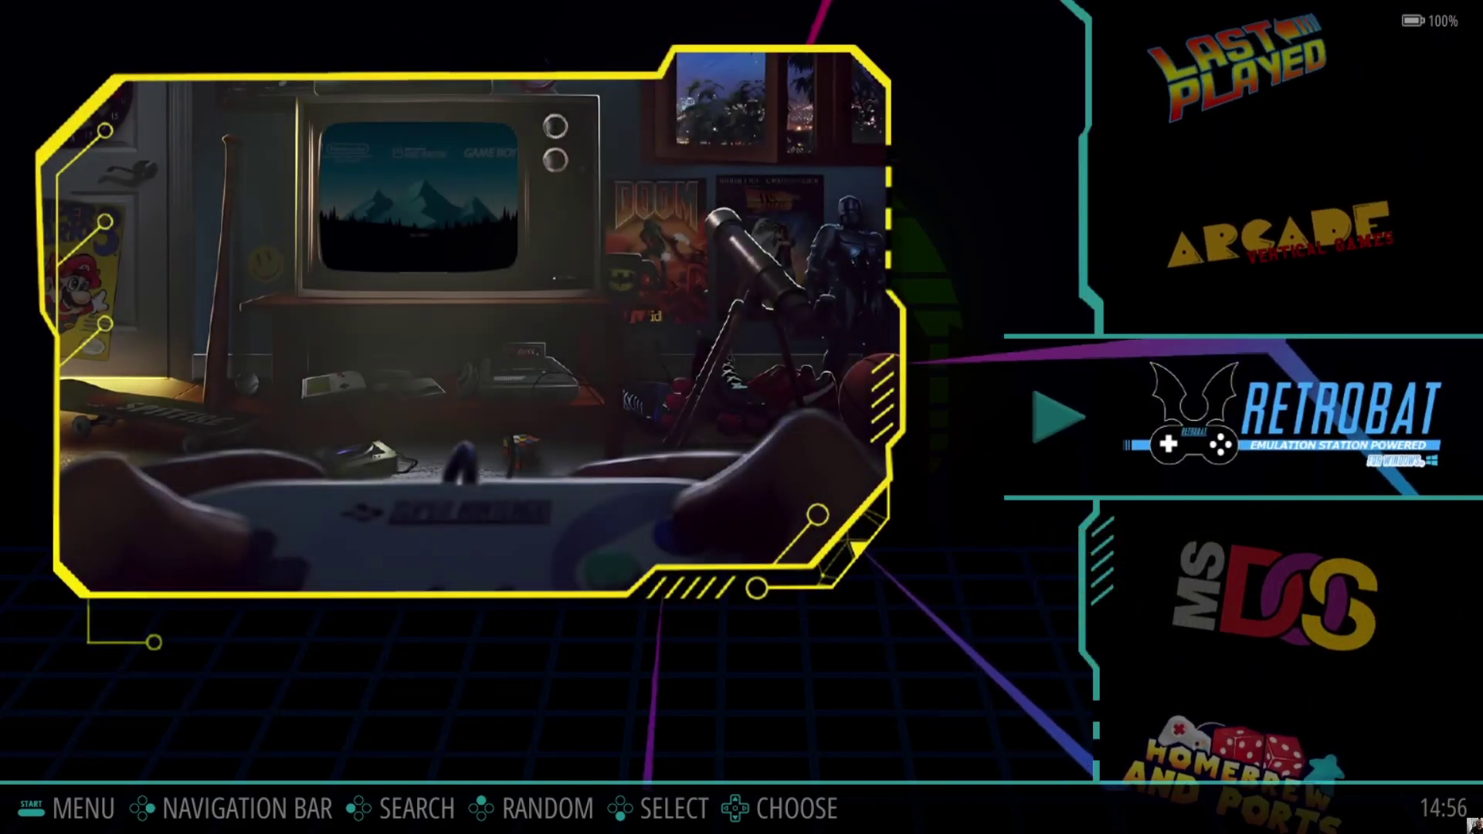
{"action": "key", "text": "Return"}
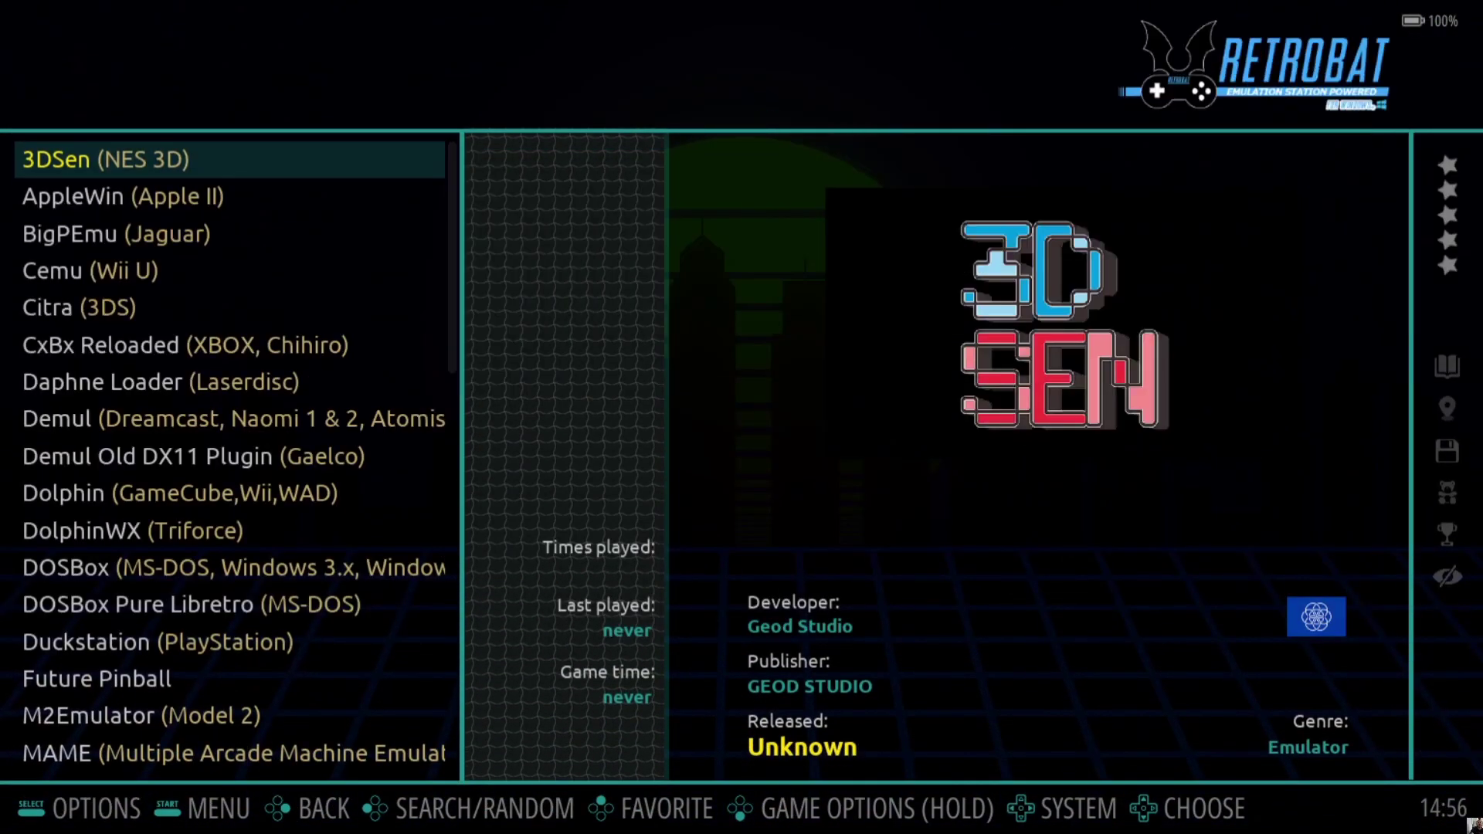
{"action": "key", "text": "Down"}
{"action": "key", "text": "Down"}
{"action": "key", "text": "Down"}
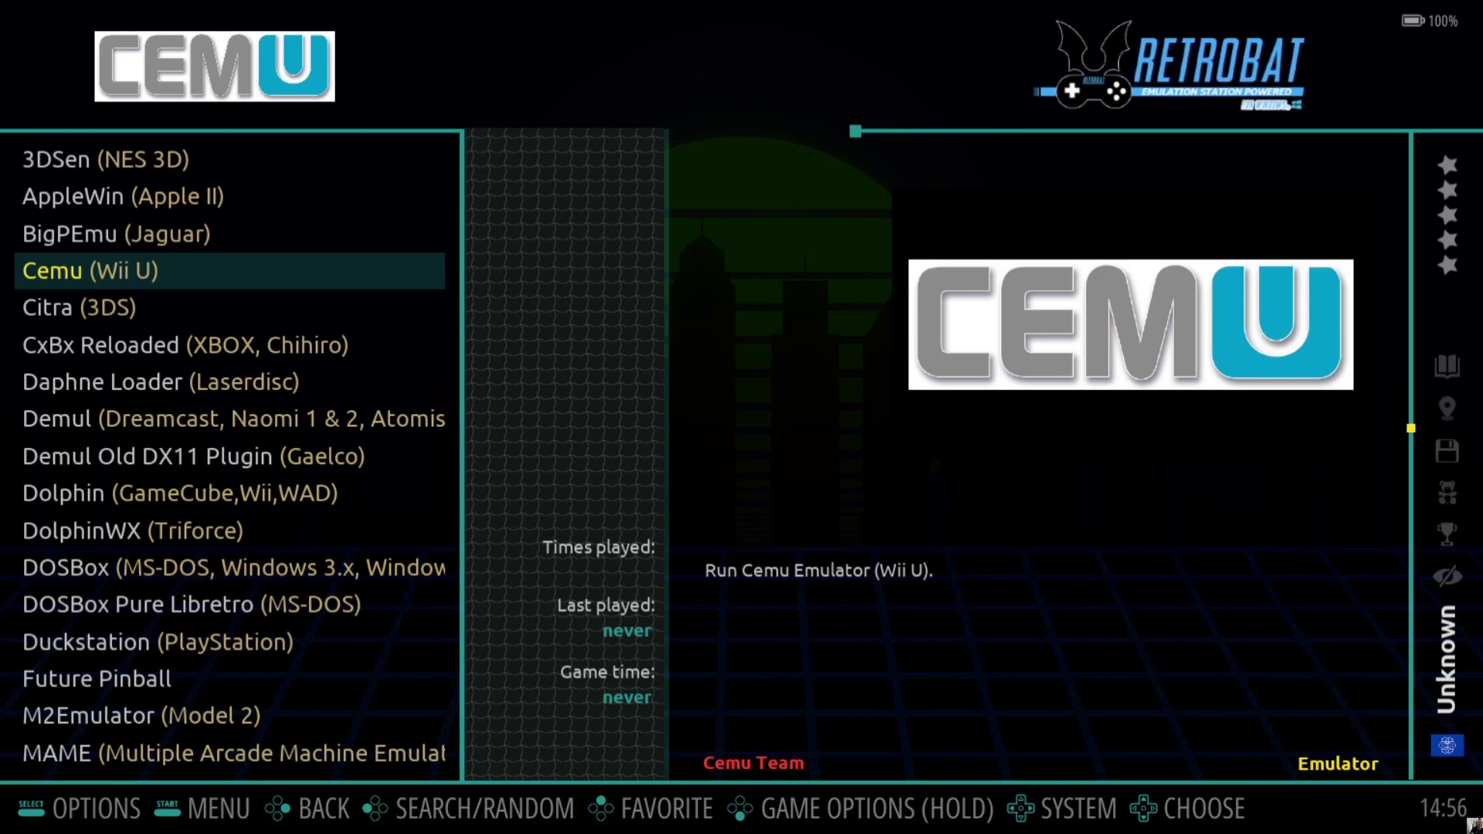
{"action": "key", "text": "Down"}
{"action": "key", "text": "Down"}
{"action": "key", "text": "Down"}
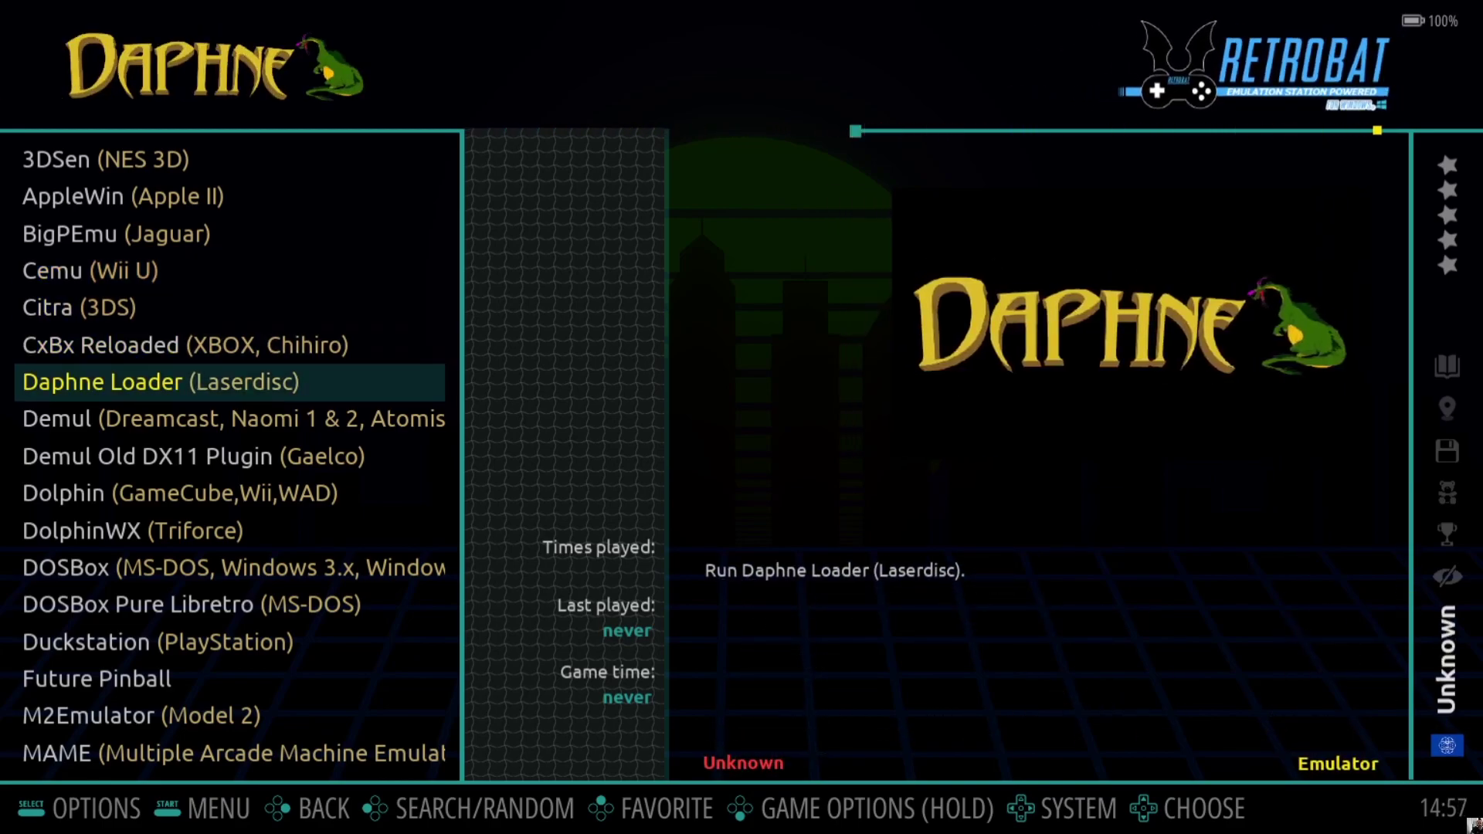
{"action": "key", "text": "Return"}
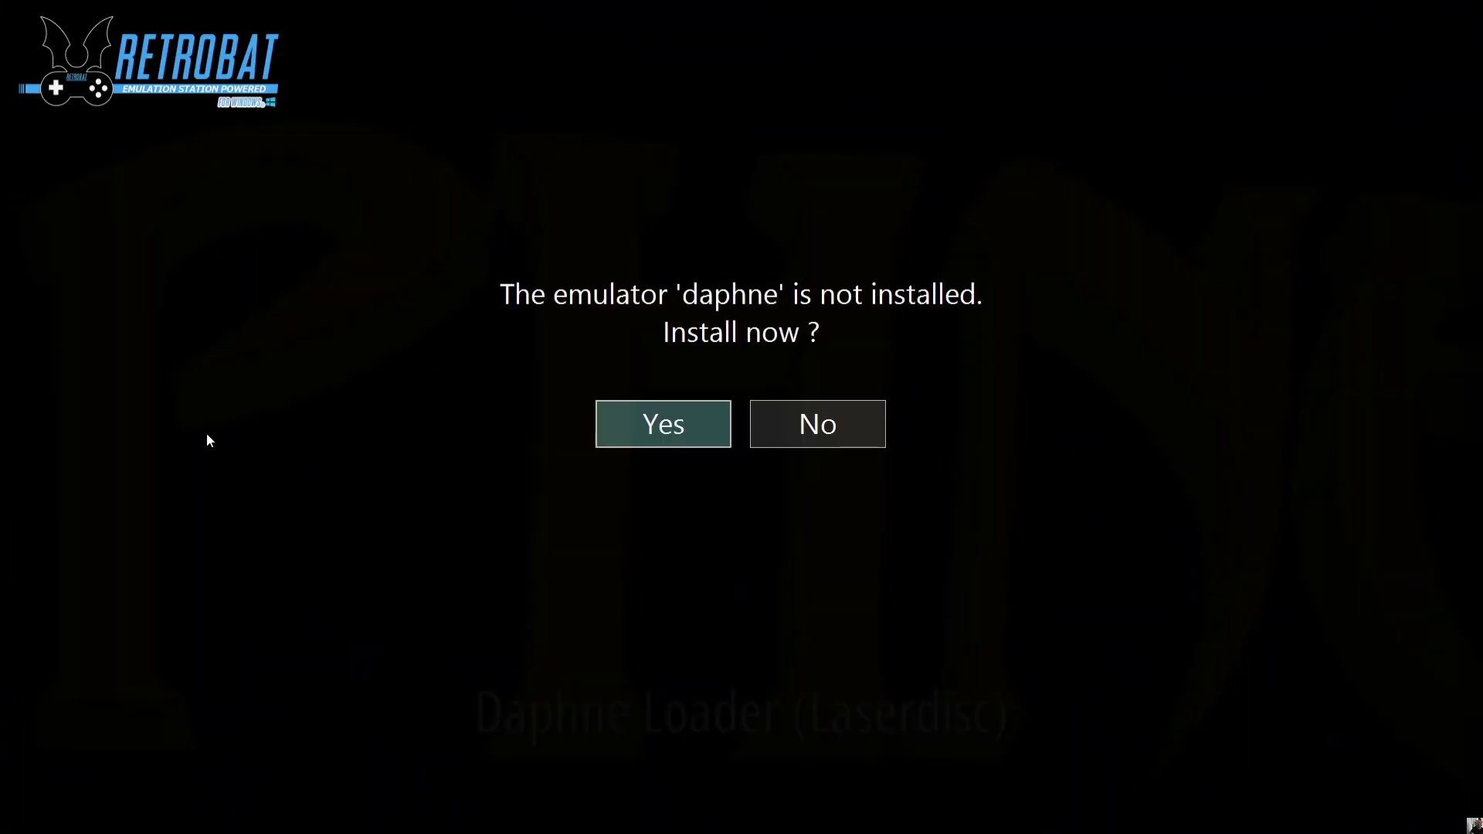
{"action": "left_click", "coordinate": [650, 428]}
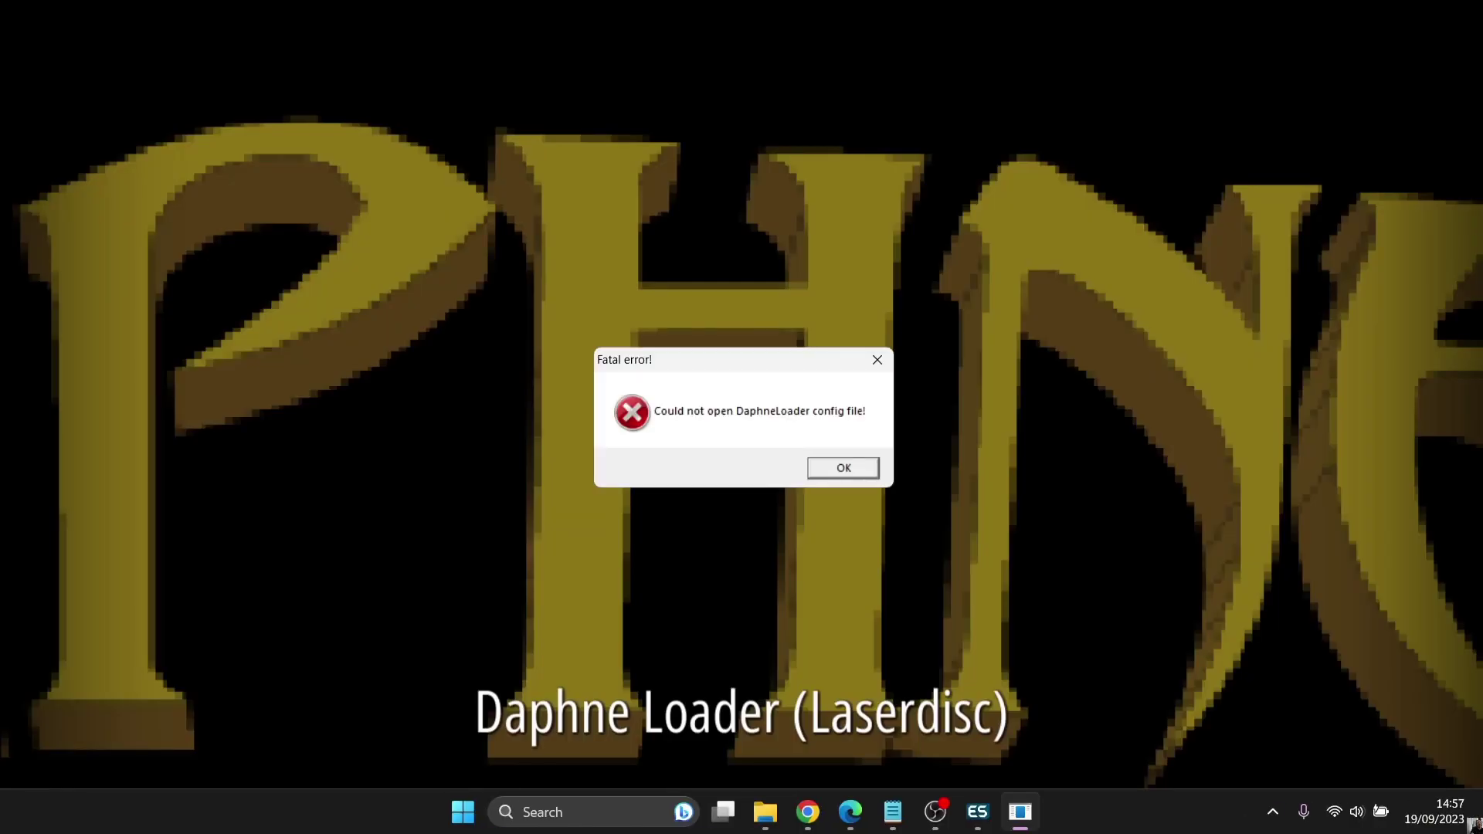
- Dismiss the config file and emulator exit errors, then quit RetroBat to the desktop
{"action": "left_click", "coordinate": [841, 468]}
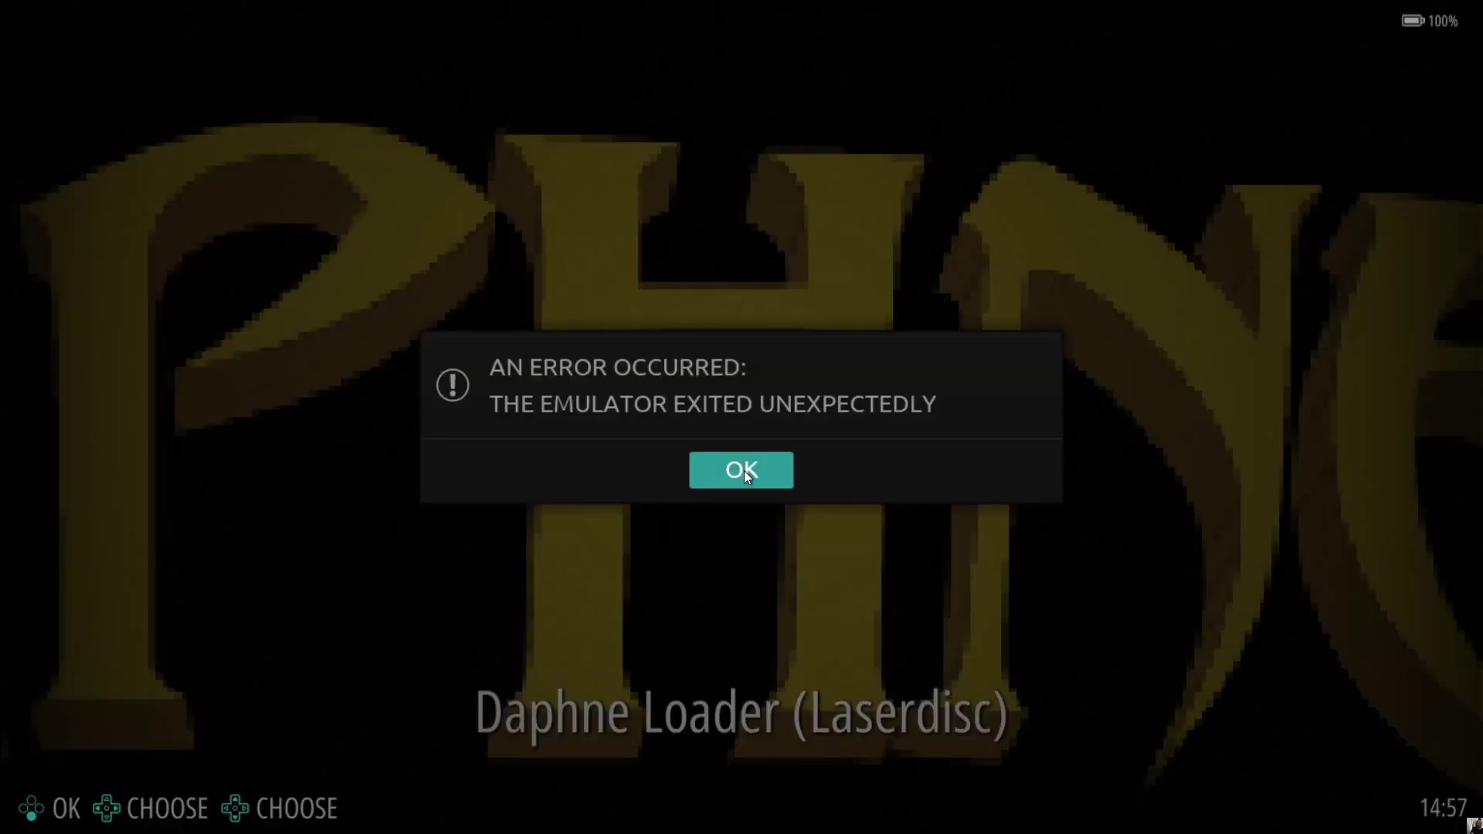
{"action": "left_click", "coordinate": [744, 470]}
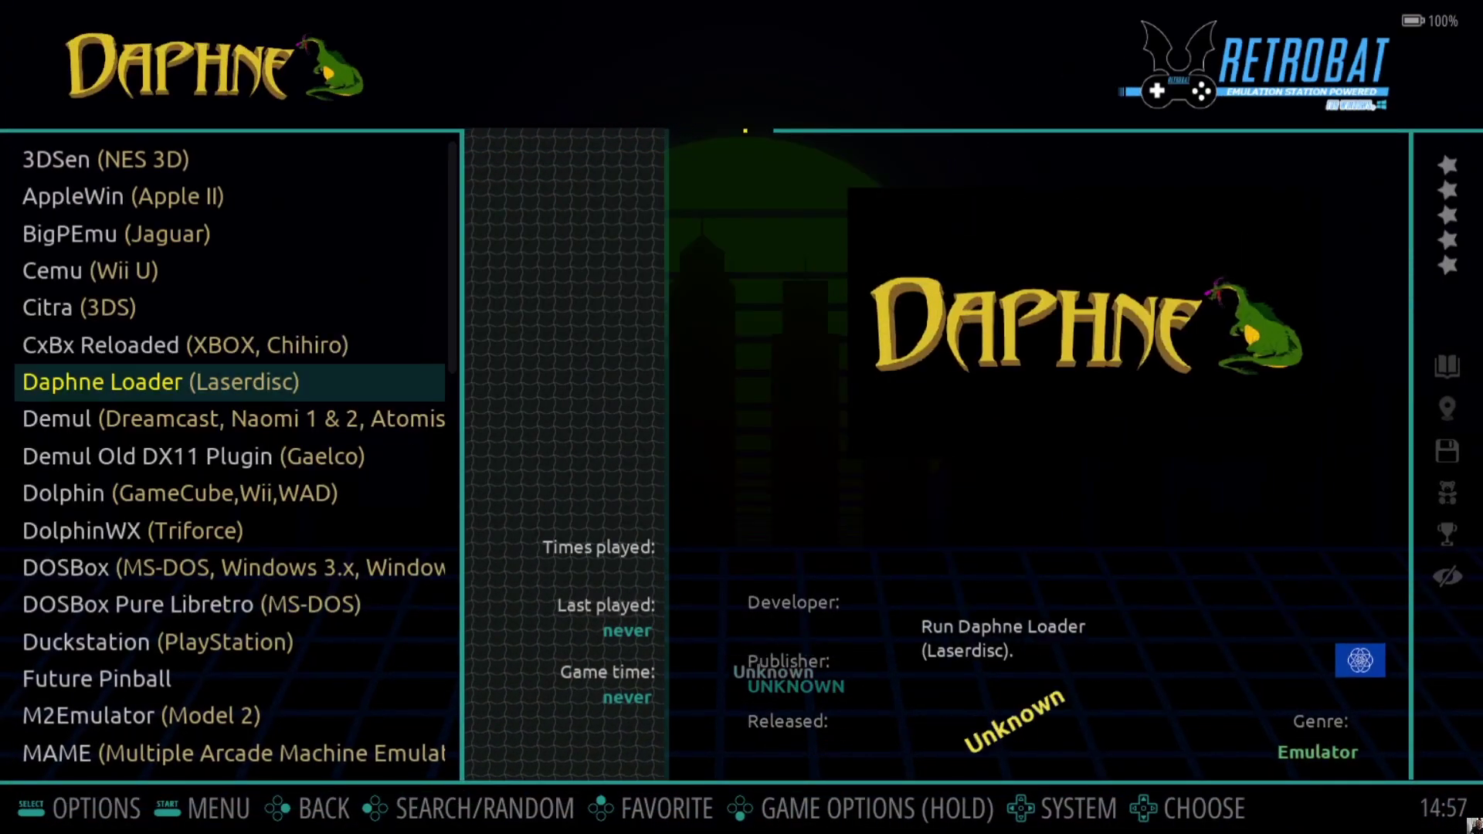
{"action": "key", "text": "Escape"}
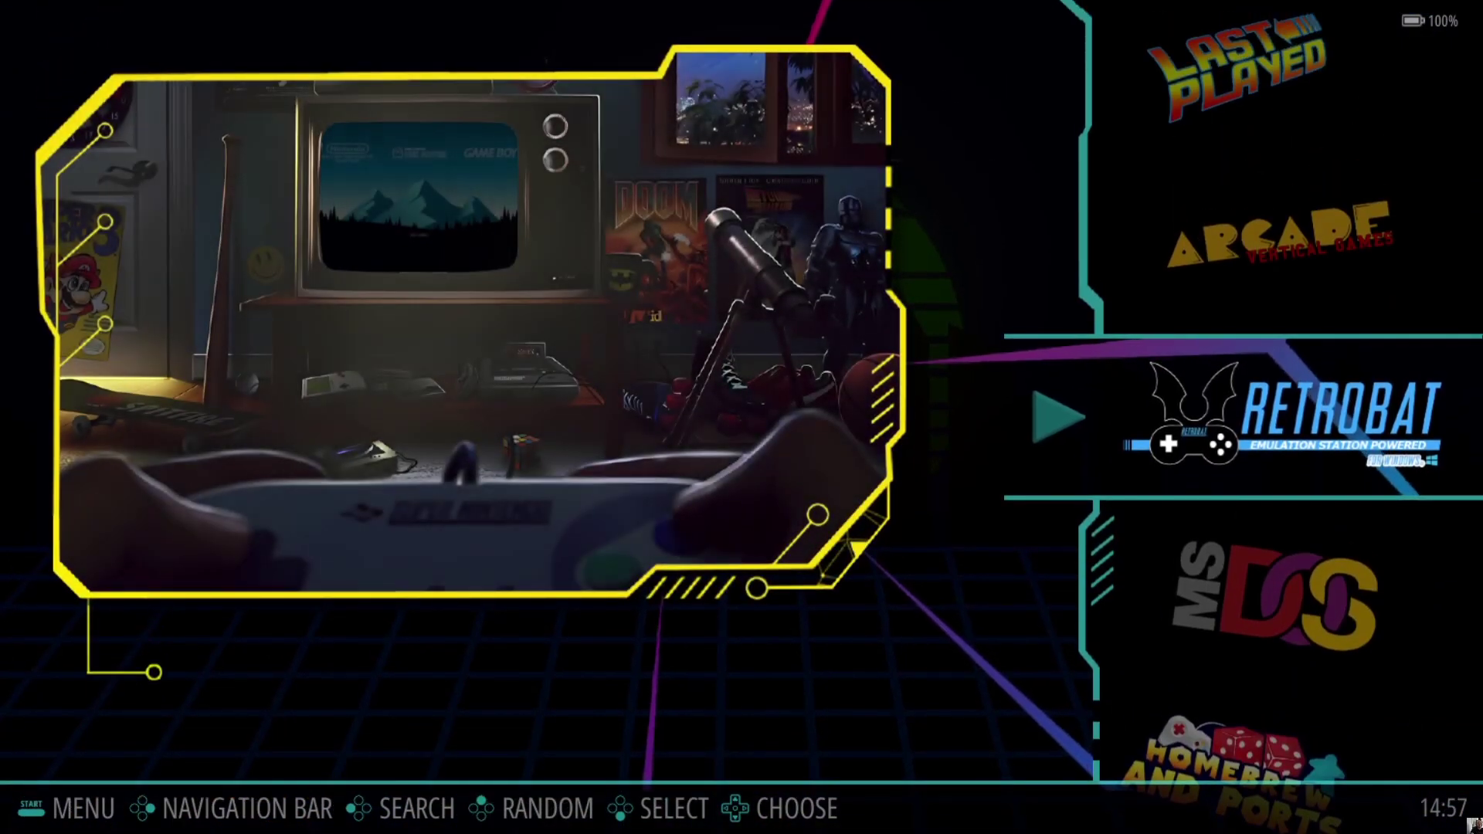
{"action": "key", "text": "Escape"}
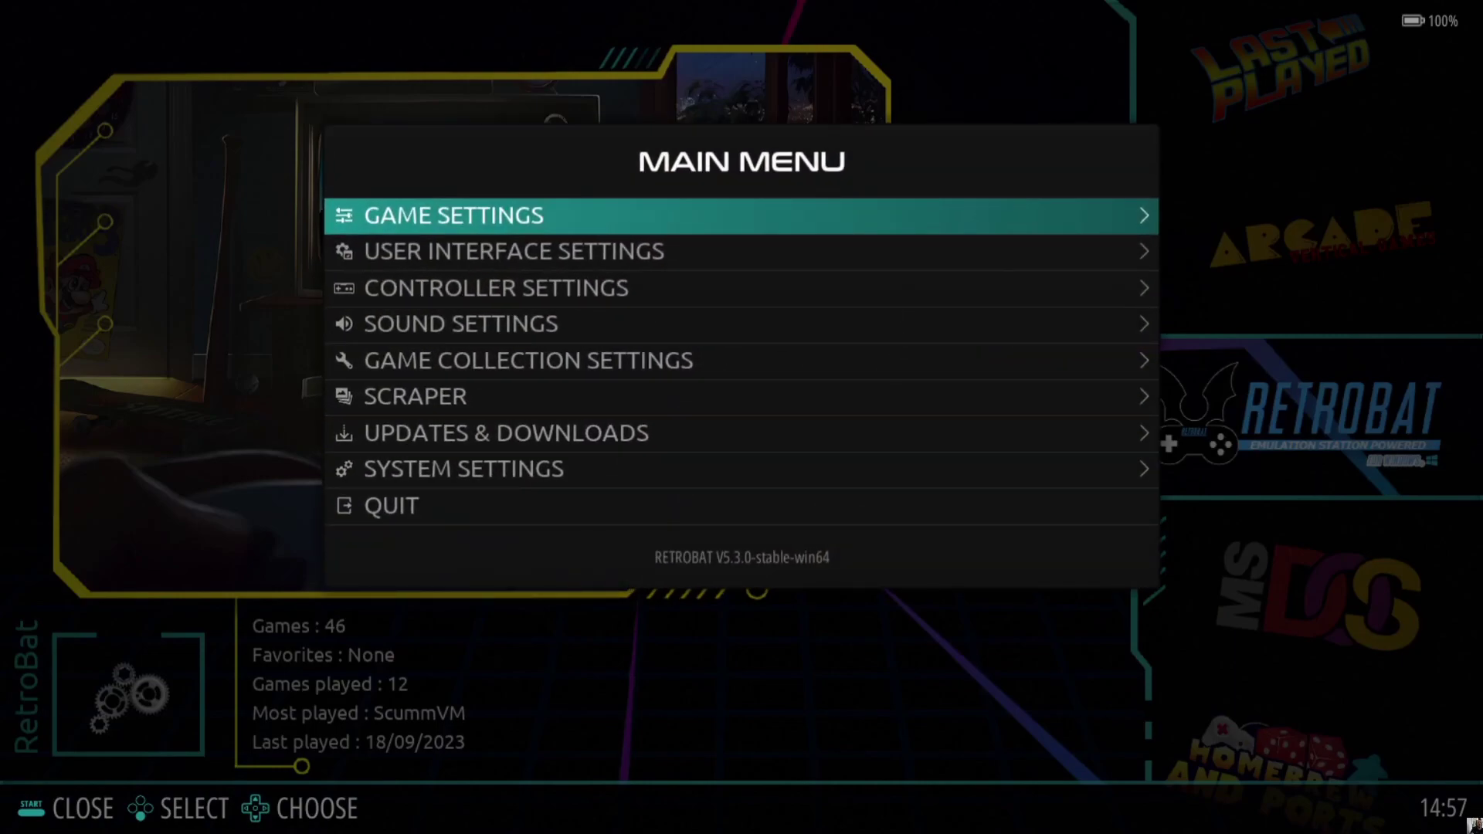
{"action": "key", "text": "Up"}
{"action": "key", "text": "Return"}
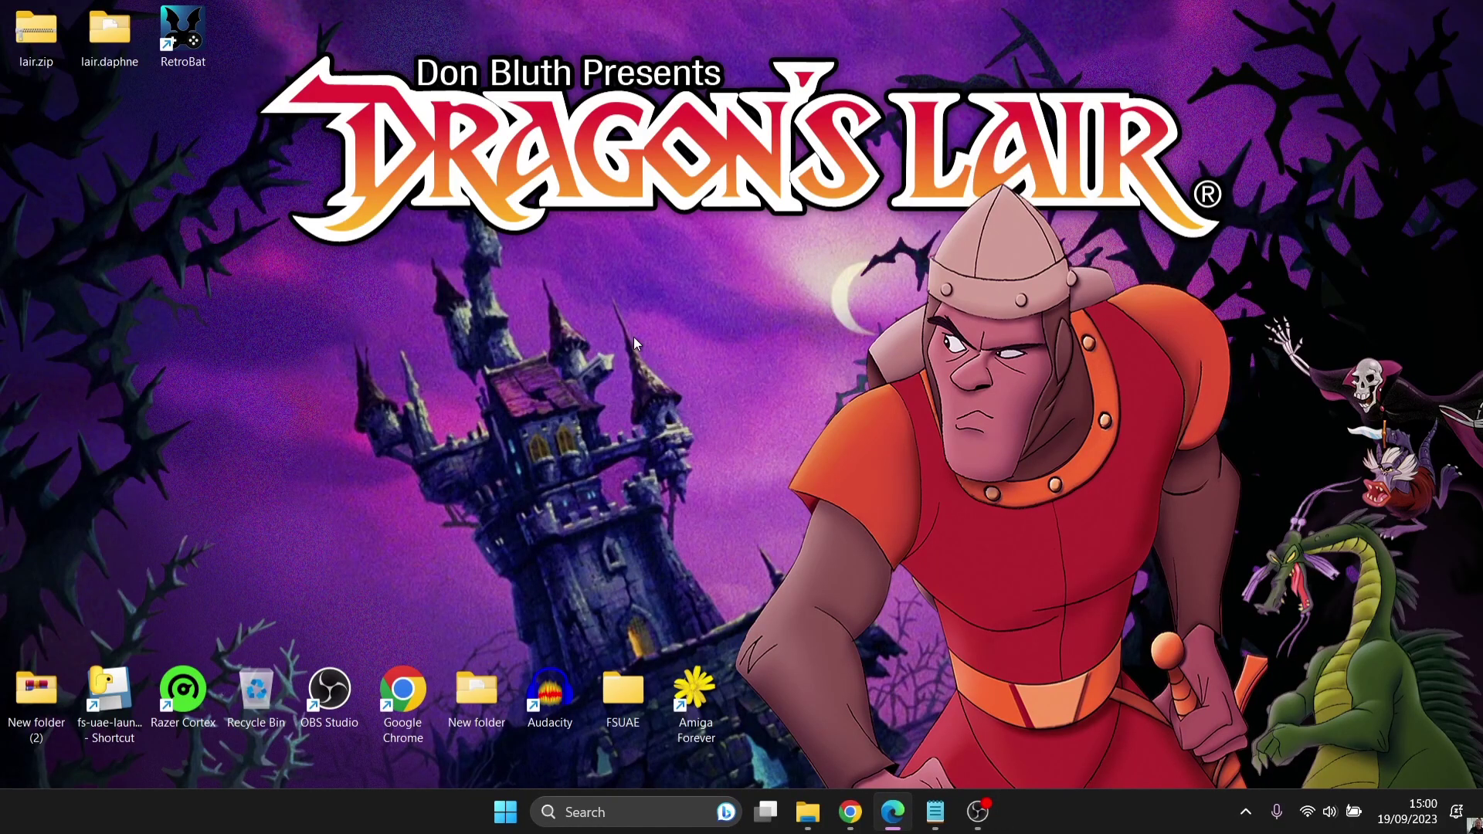
- Open C:\RetroBat\roms\daphne in File Explorer via the RetroBat shortcut's file location
{"action": "left_click", "coordinate": [192, 25]}
{"action": "right_click", "coordinate": [193, 26]}
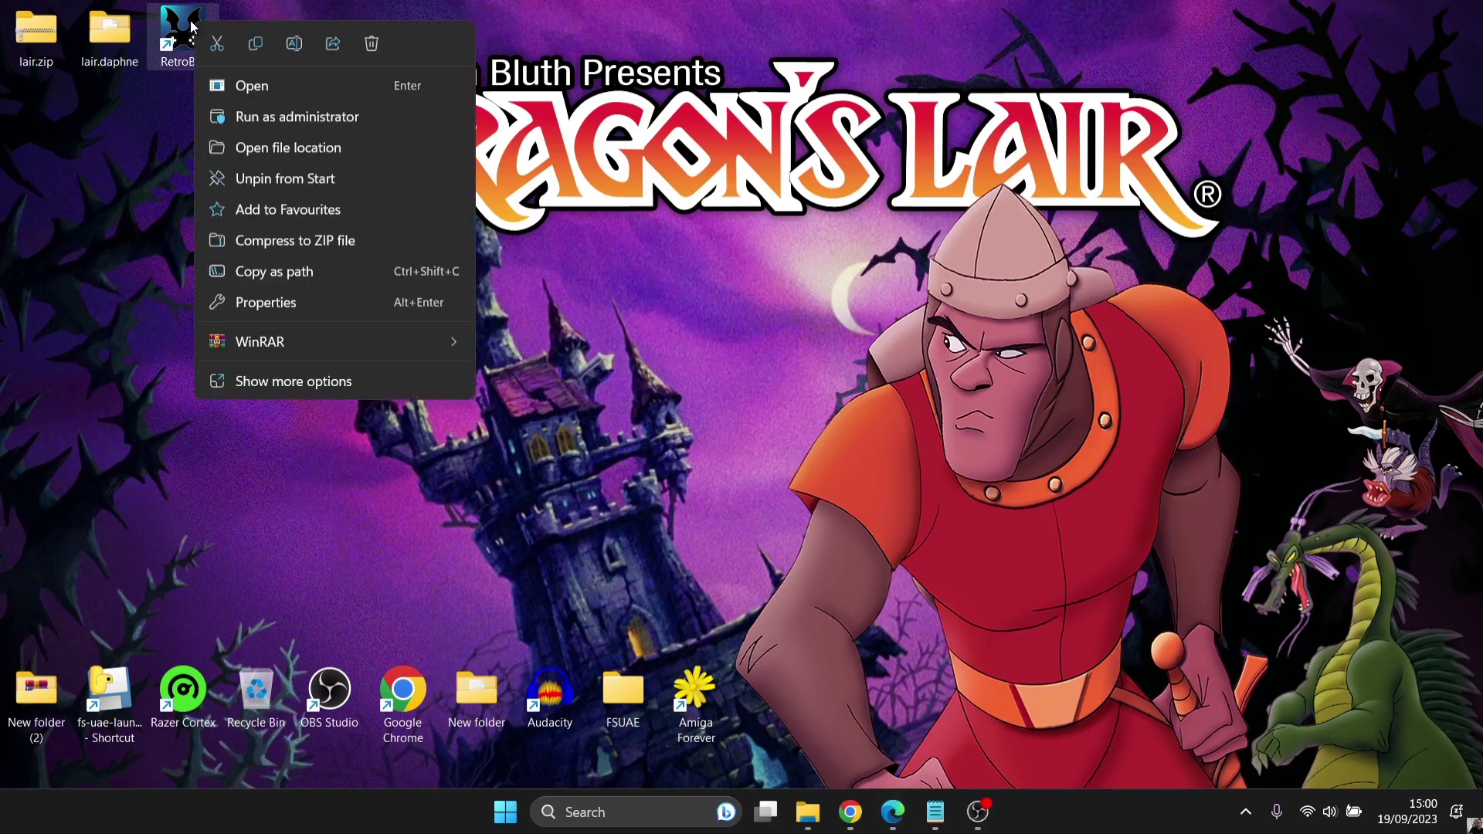
{"action": "left_click", "coordinate": [351, 146]}
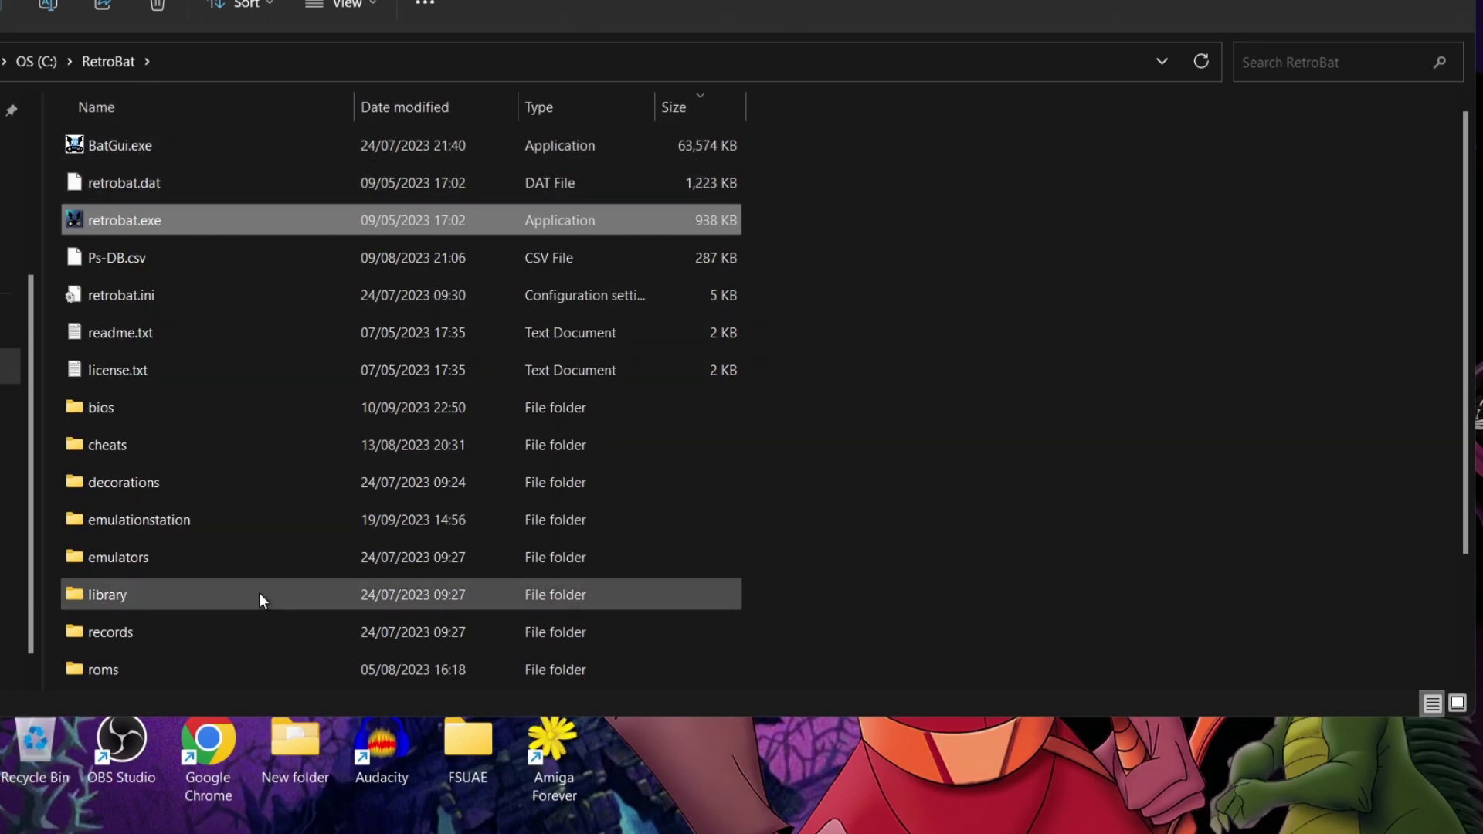
{"action": "double_click", "coordinate": [205, 664]}
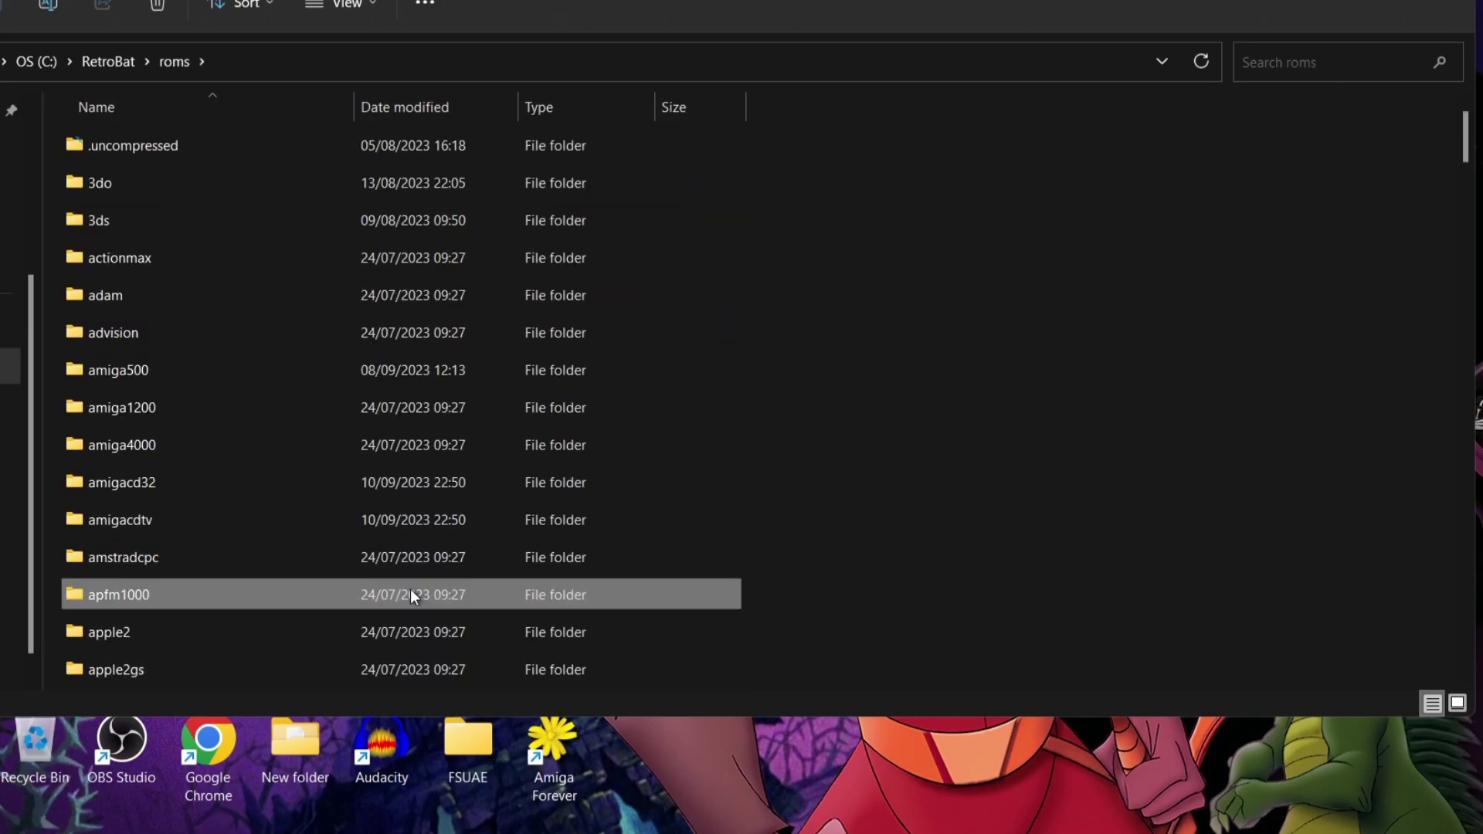
{"action": "key", "text": "Down"}
{"action": "key", "text": "Down"}
{"action": "key", "text": "Down"}
{"action": "key", "text": "Down"}
{"action": "key", "text": "Down"}
{"action": "key", "text": "Down"}
{"action": "key", "text": "Down"}
{"action": "key", "text": "Down"}
{"action": "key", "text": "Down"}
{"action": "key", "text": "Down"}
{"action": "key", "text": "Down"}
{"action": "key", "text": "Down"}
{"action": "key", "text": "Down"}
{"action": "key", "text": "Down"}
{"action": "key", "text": "Down"}
{"action": "key", "text": "Down"}
{"action": "key", "text": "Down"}
{"action": "key", "text": "Down"}
{"action": "key", "text": "Down"}
{"action": "key", "text": "Down"}
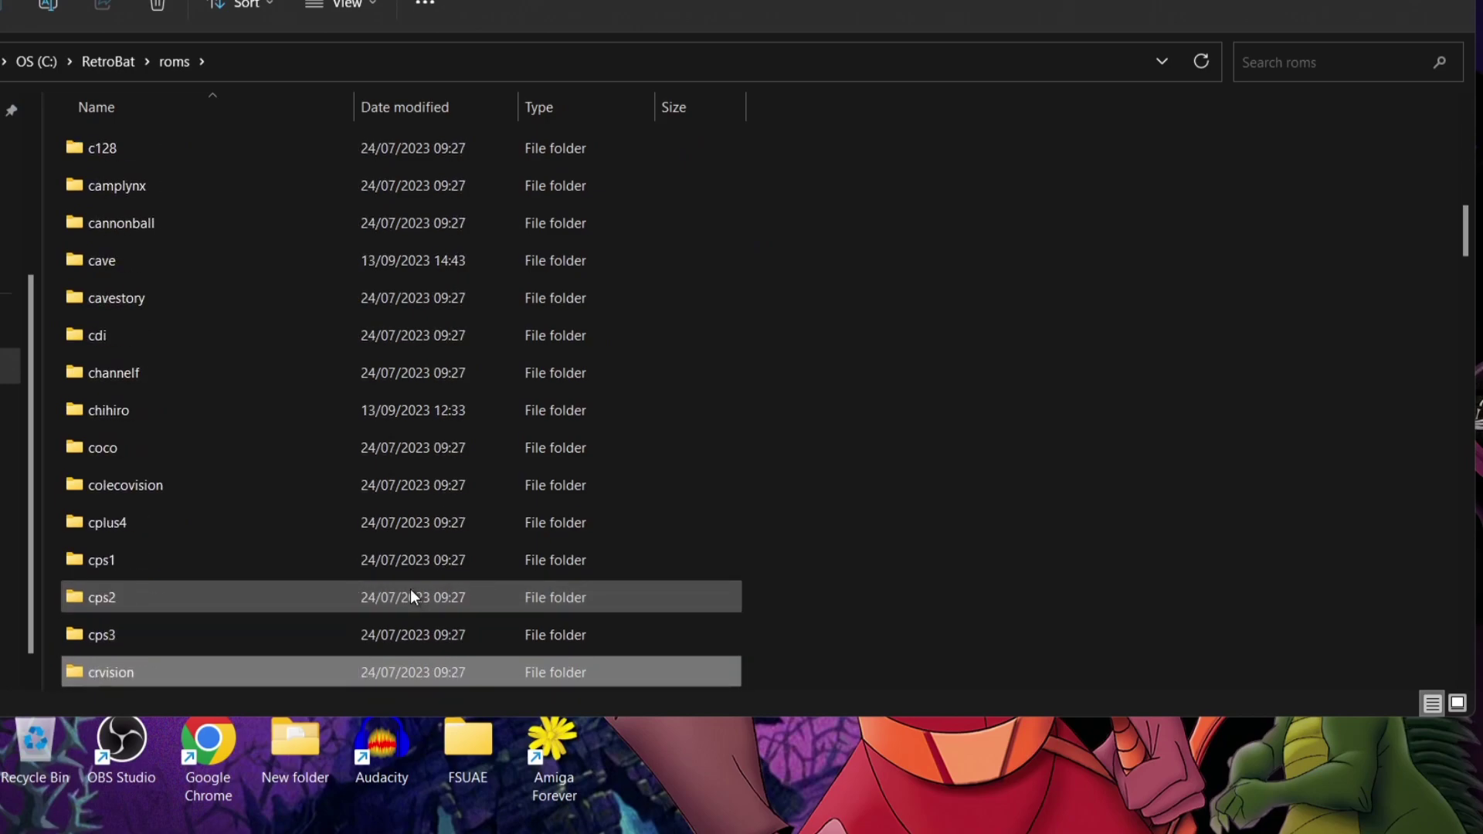
{"action": "key", "text": "Down"}
{"action": "key", "text": "Down"}
{"action": "key", "text": "Down"}
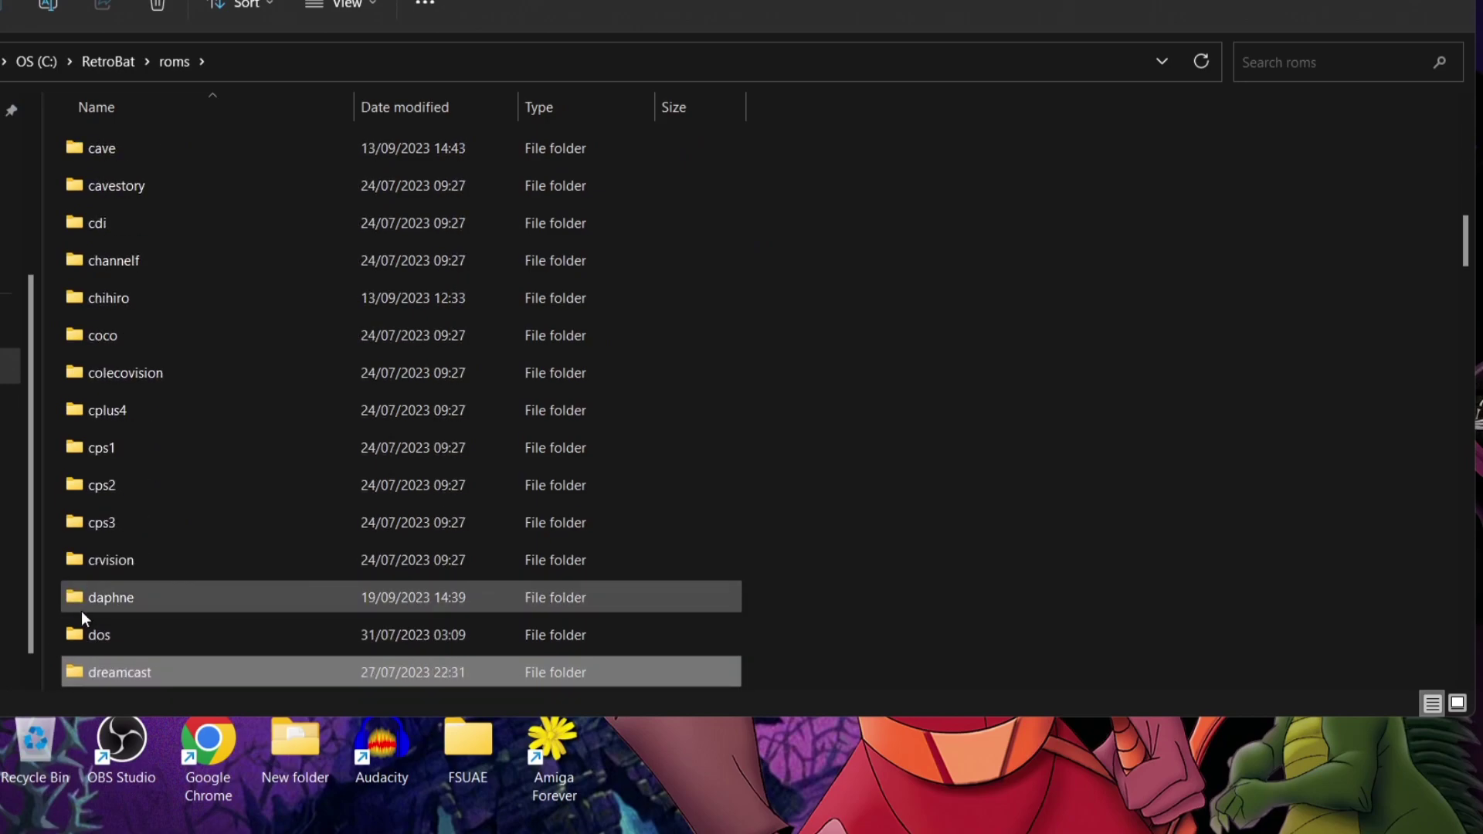
{"action": "double_click", "coordinate": [86, 599]}
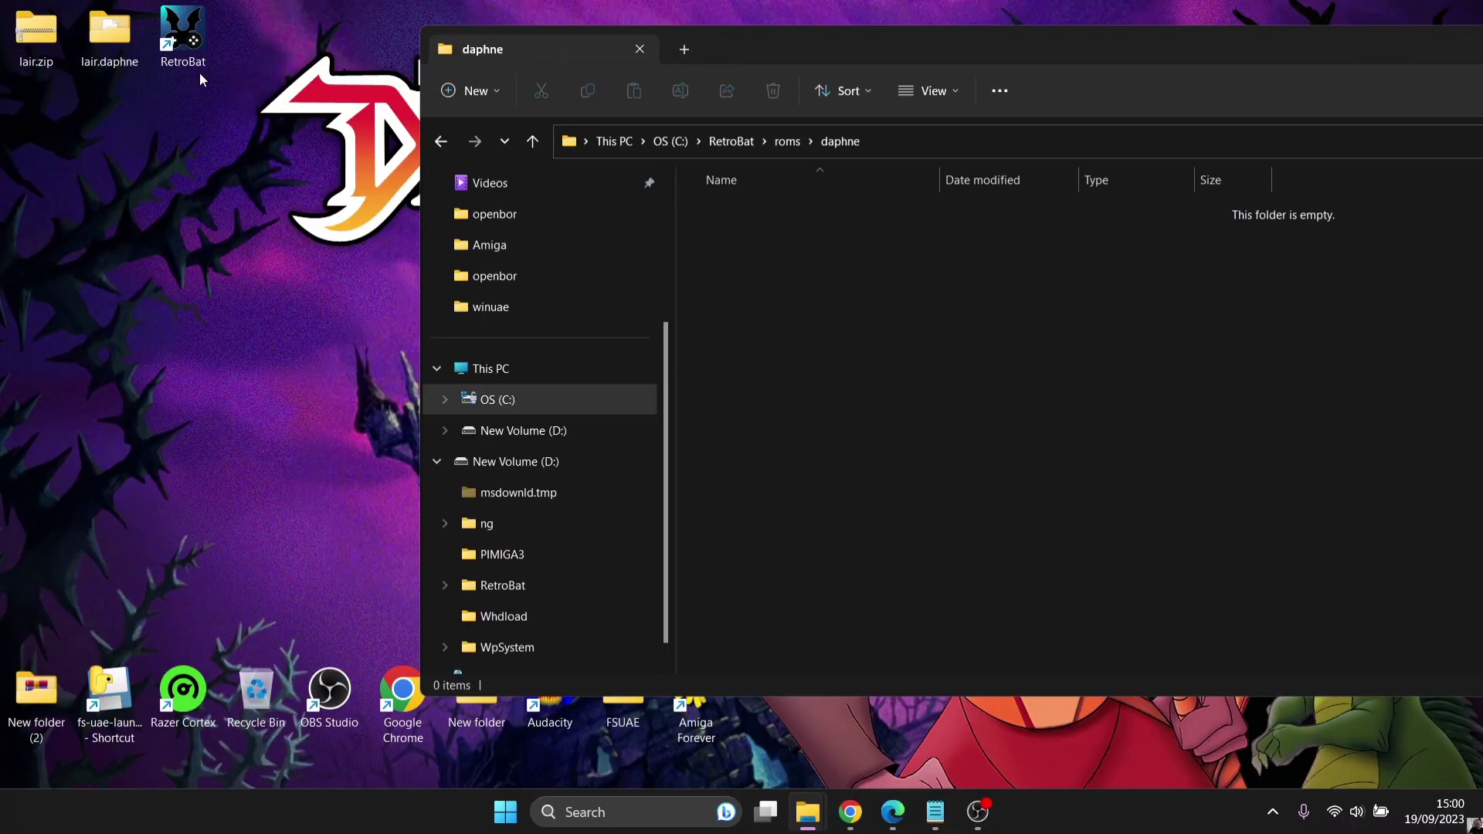
- Move the lair.daphne folder from the desktop into roms\daphne, then relaunch RetroBat
{"action": "double_click", "coordinate": [127, 68]}
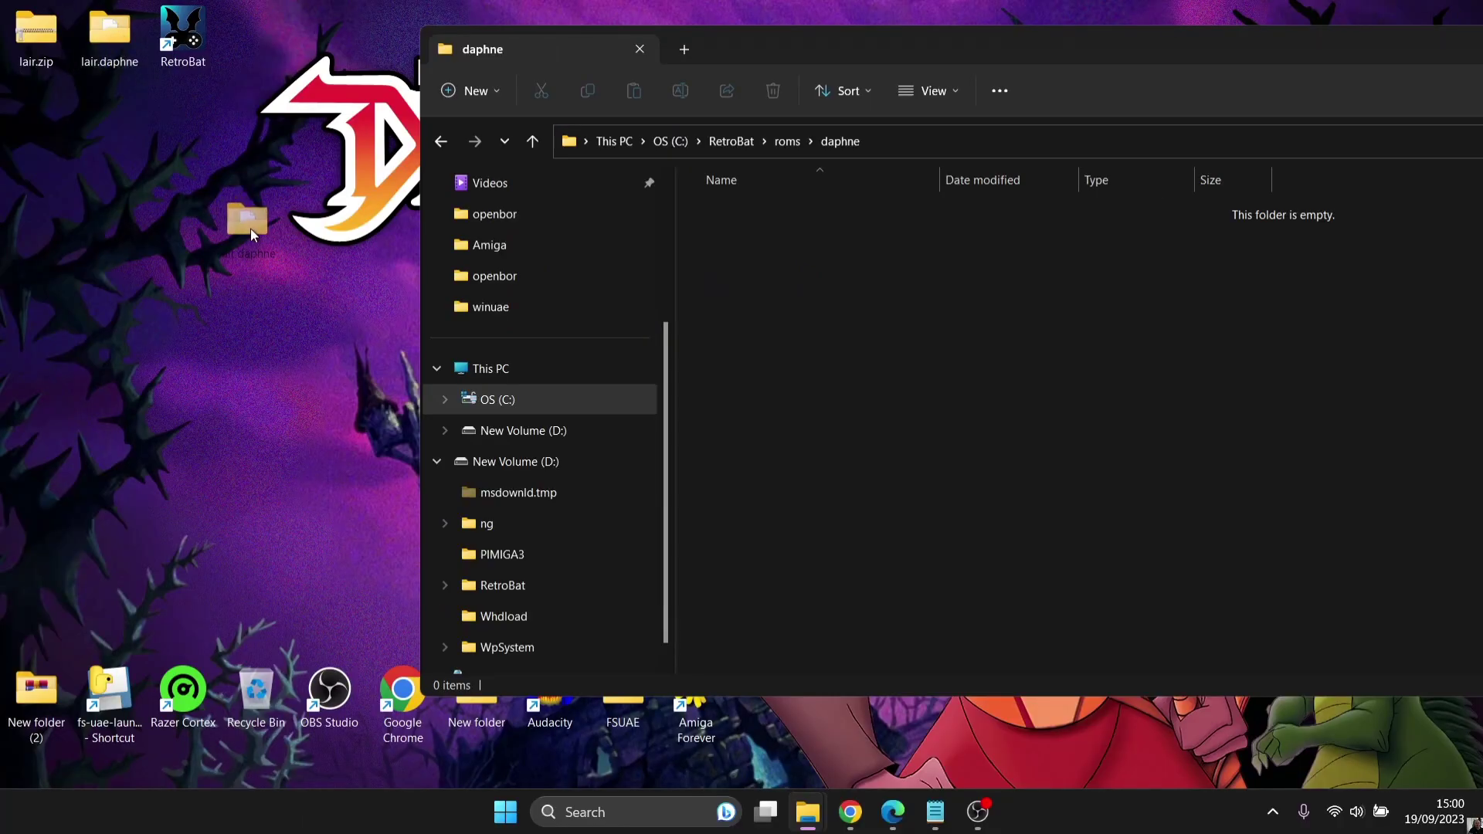
{"action": "left_click_drag", "start_coordinate": [500, 300], "coordinate": [869, 396]}
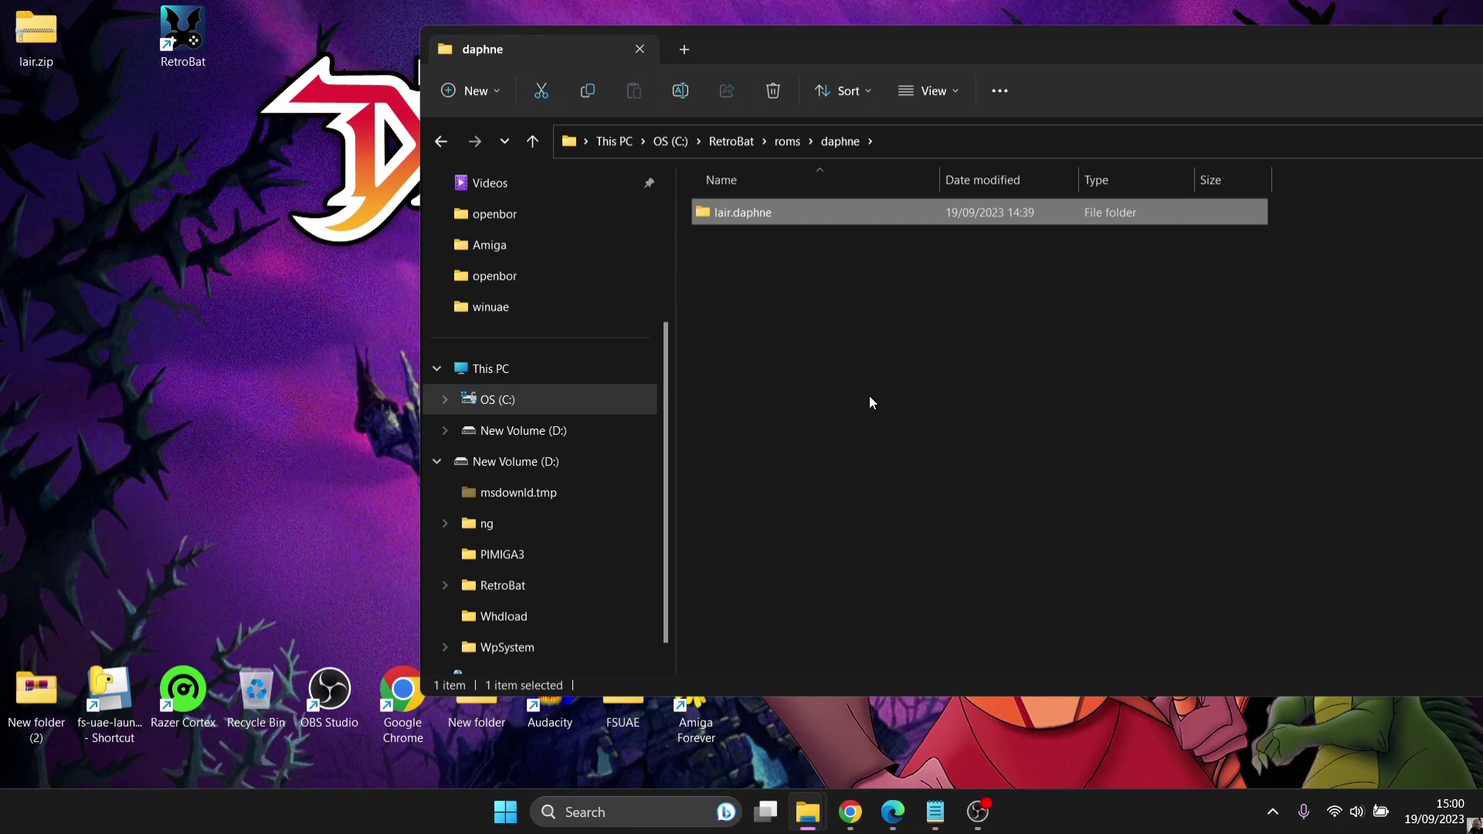
{"action": "left_click", "coordinate": [260, 155]}
{"action": "double_click", "coordinate": [190, 45]}
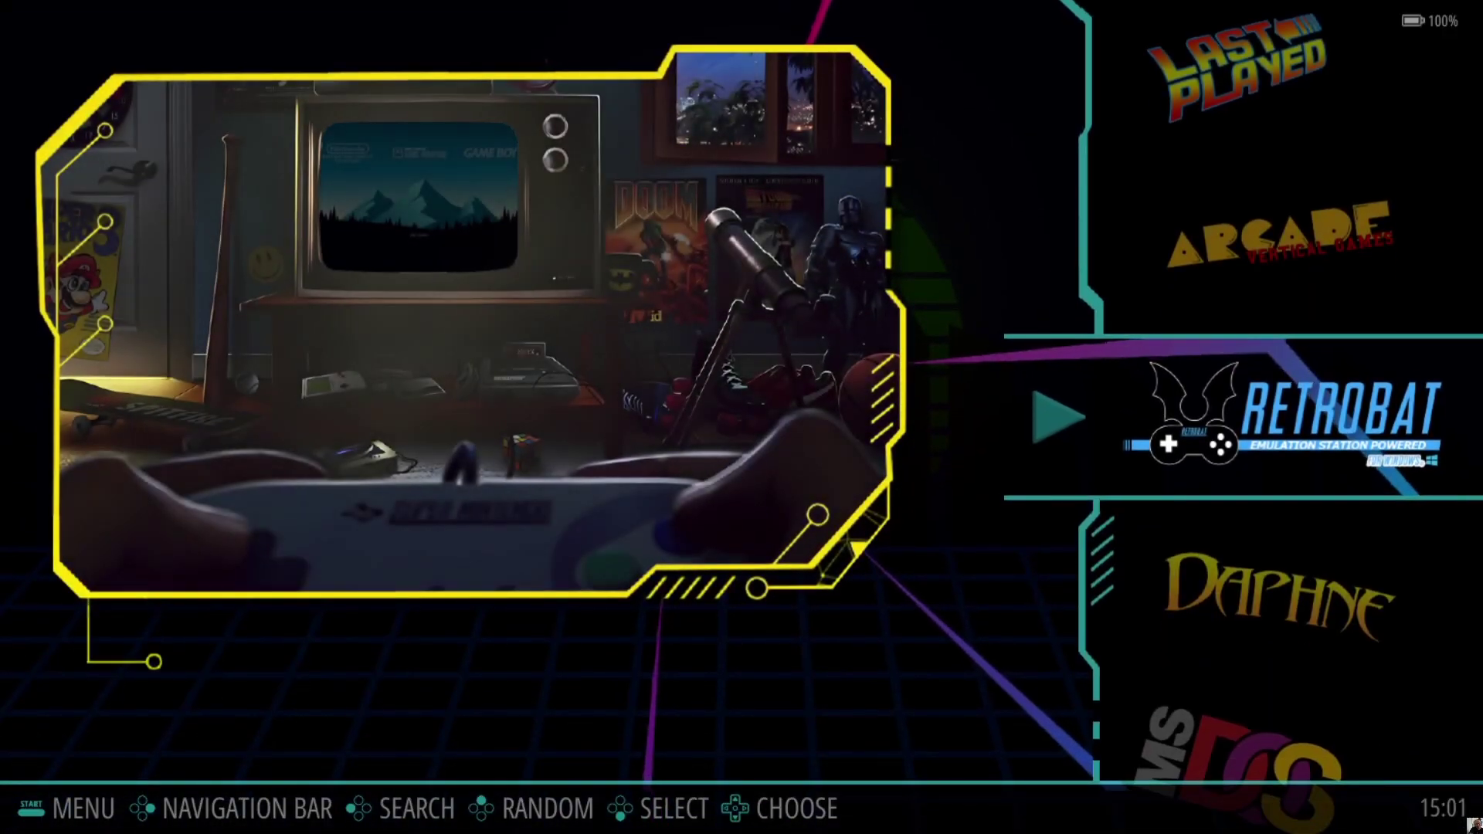
- Launch lair from the Daphne system, dismiss the resulting error, and quit RetroBat
{"action": "key", "text": "Up"}
{"action": "key", "text": "Up"}
{"action": "key", "text": "Up"}
{"action": "key", "text": "Up"}
{"action": "key", "text": "Up"}
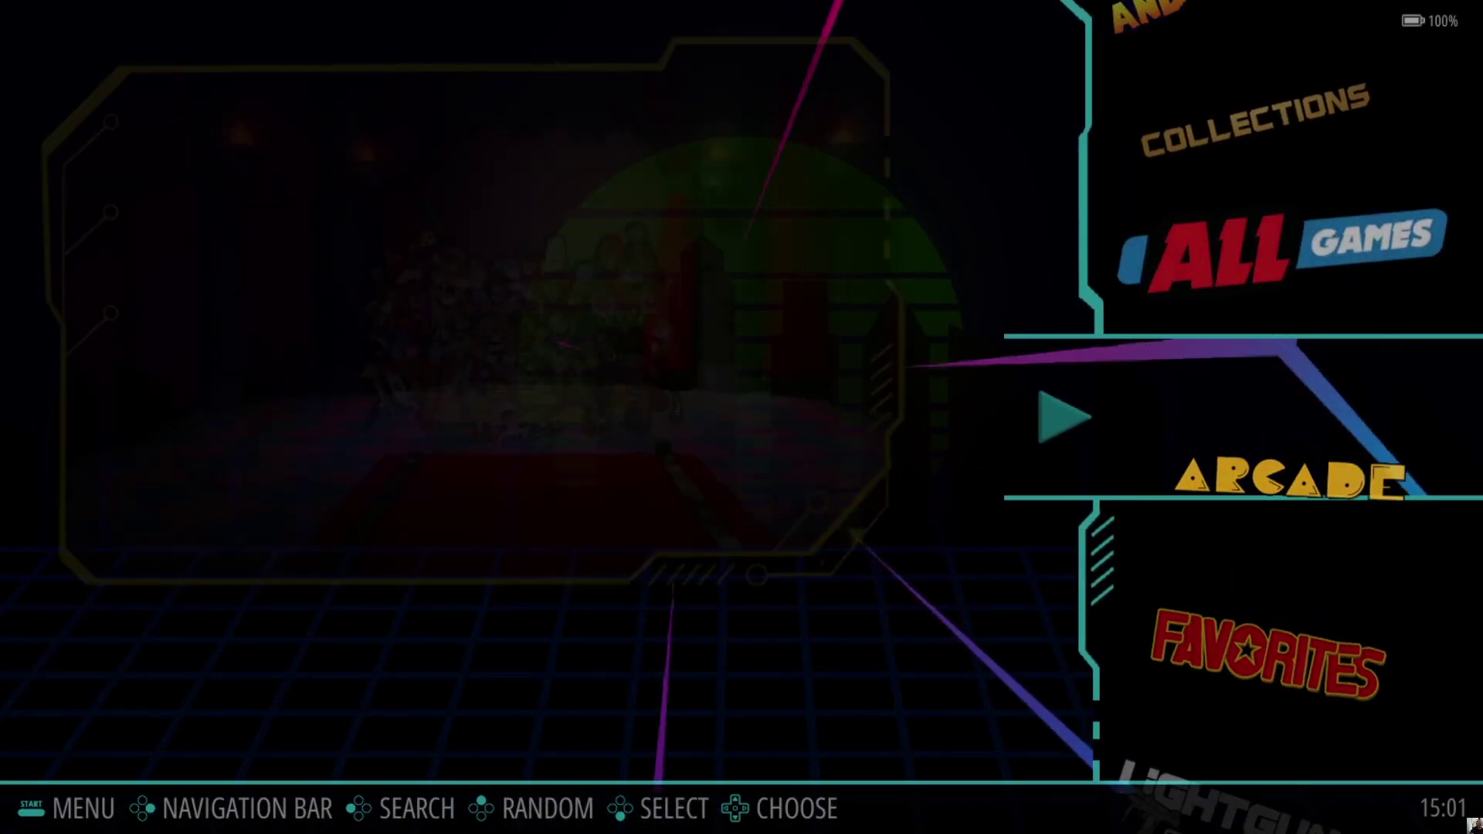
{"action": "key", "text": "Up"}
{"action": "key", "text": "Up"}
{"action": "key", "text": "Up"}
{"action": "key", "text": "Up"}
{"action": "key", "text": "Up"}
{"action": "key", "text": "Up"}
{"action": "key", "text": "Down"}
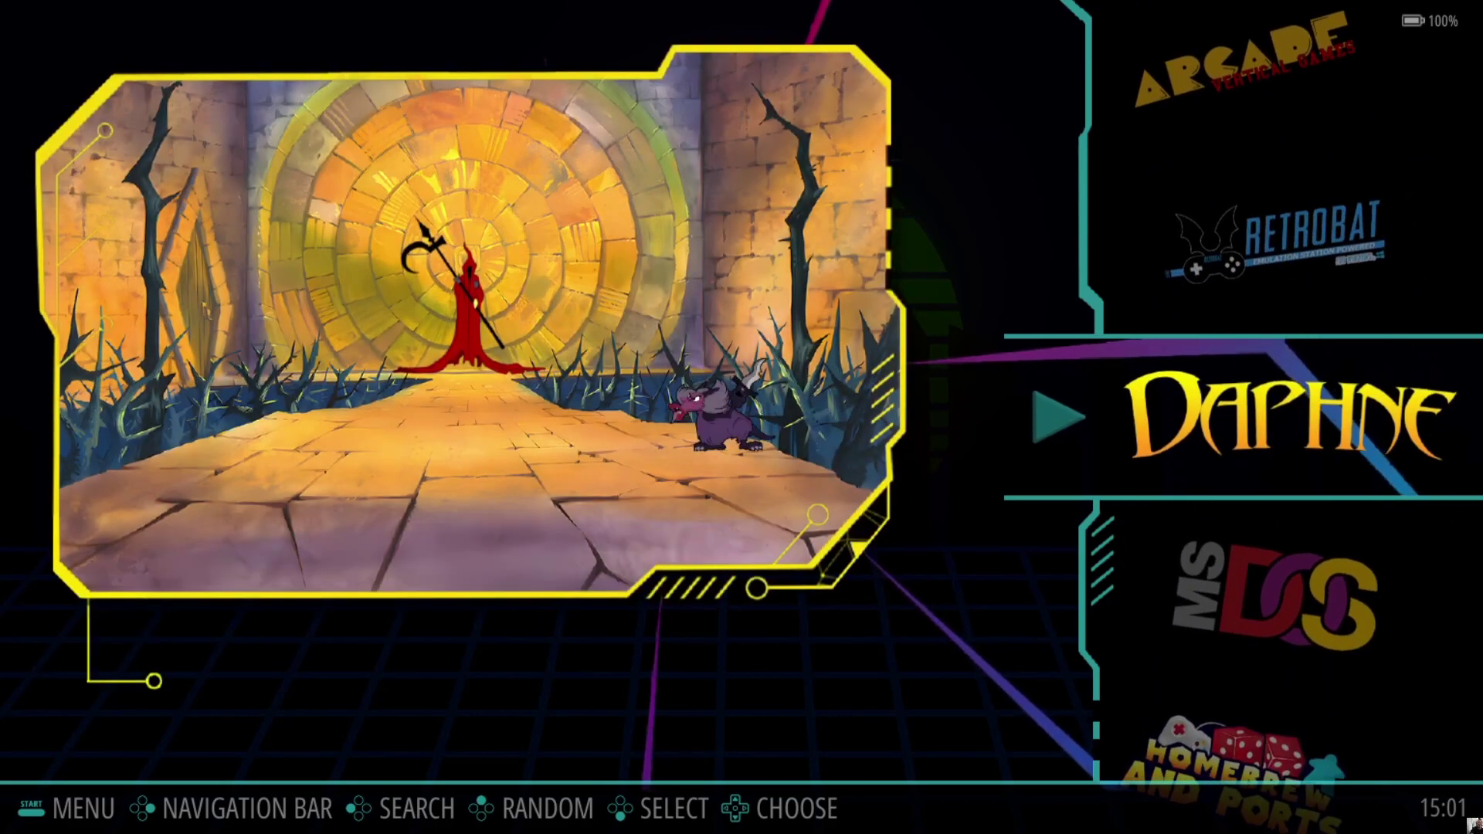
{"action": "key", "text": "Return"}
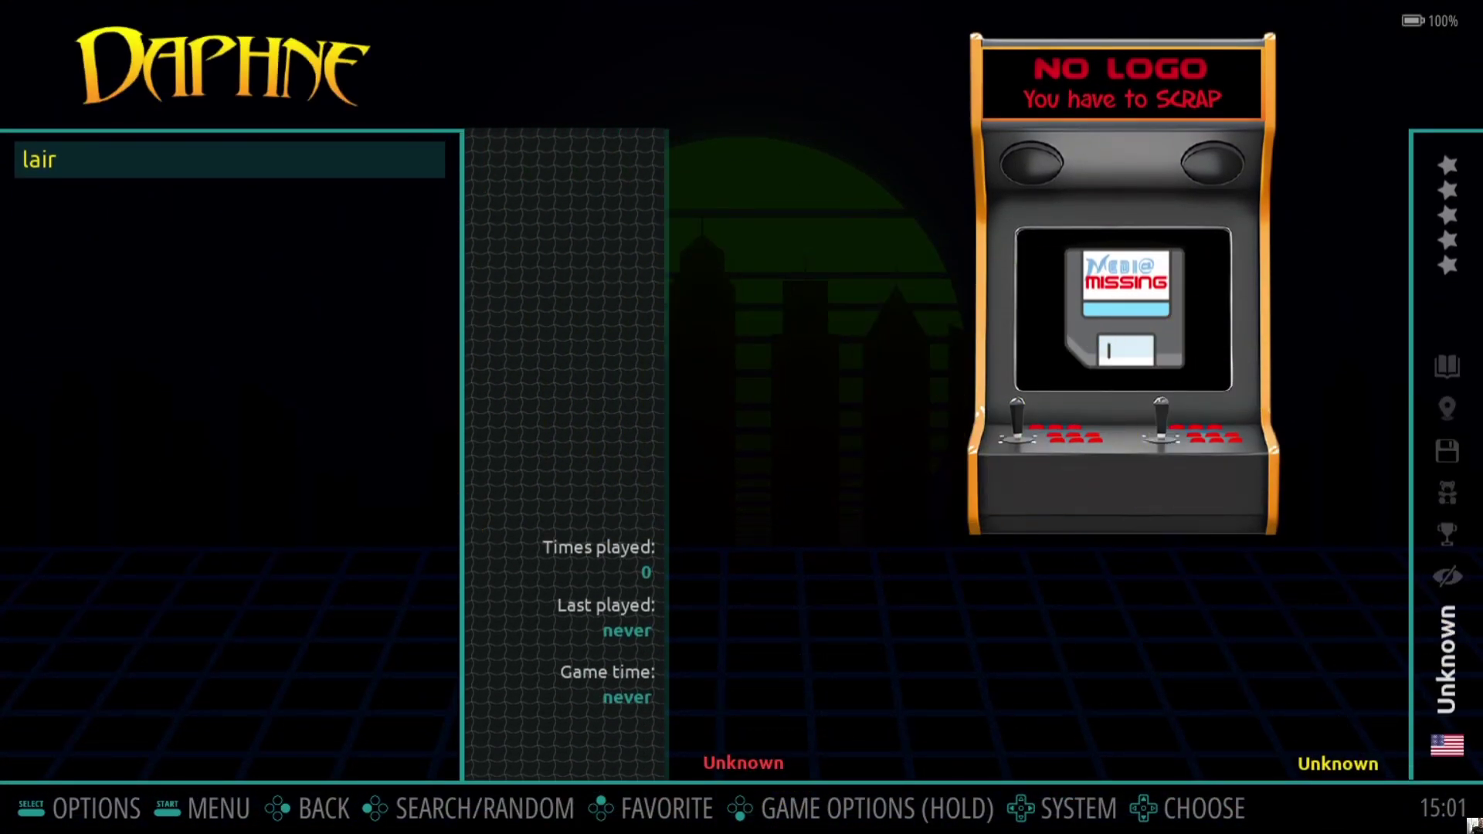
{"action": "key", "text": "Return"}
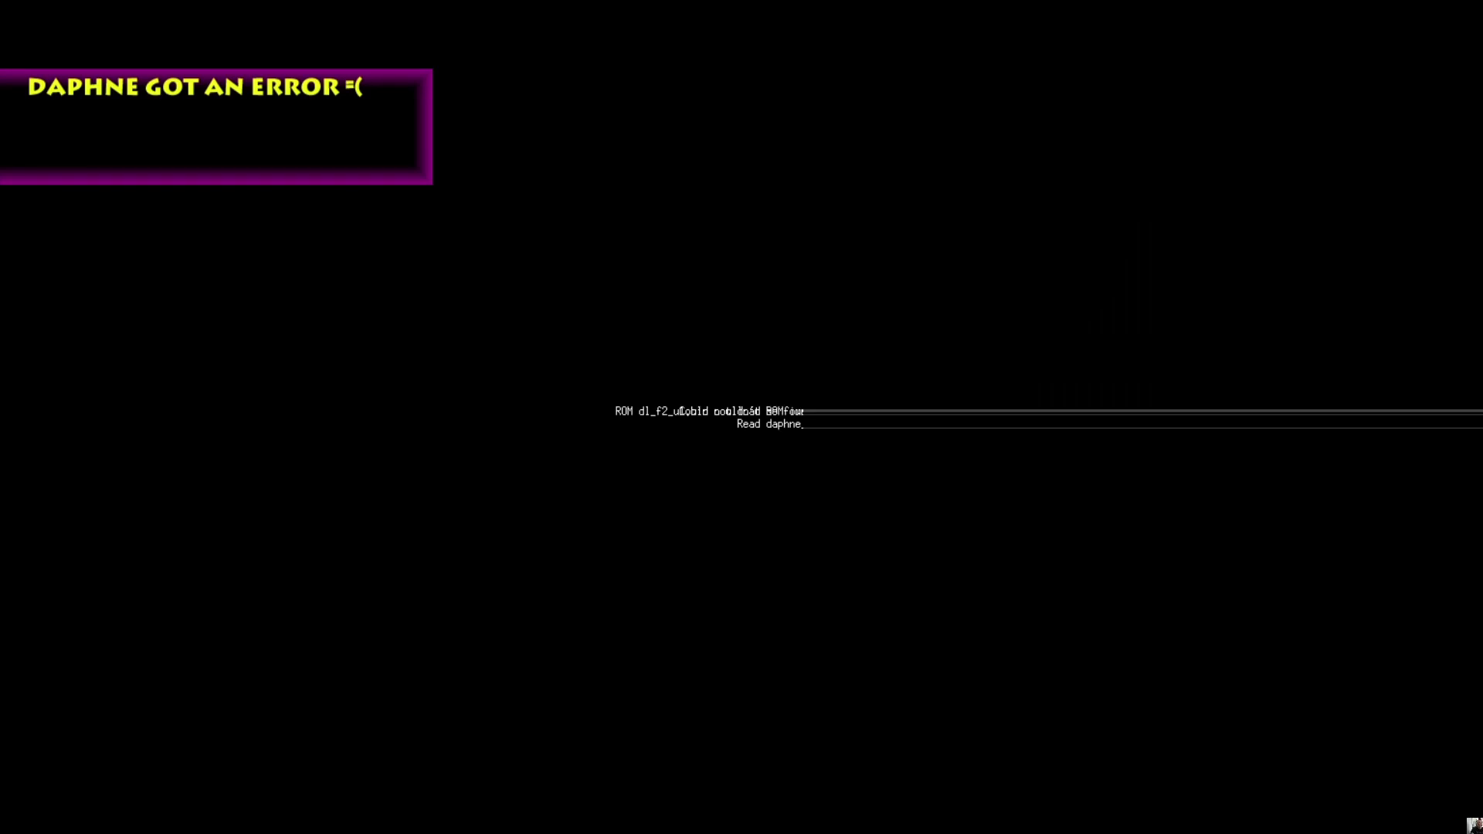
{"action": "key", "text": "Return"}
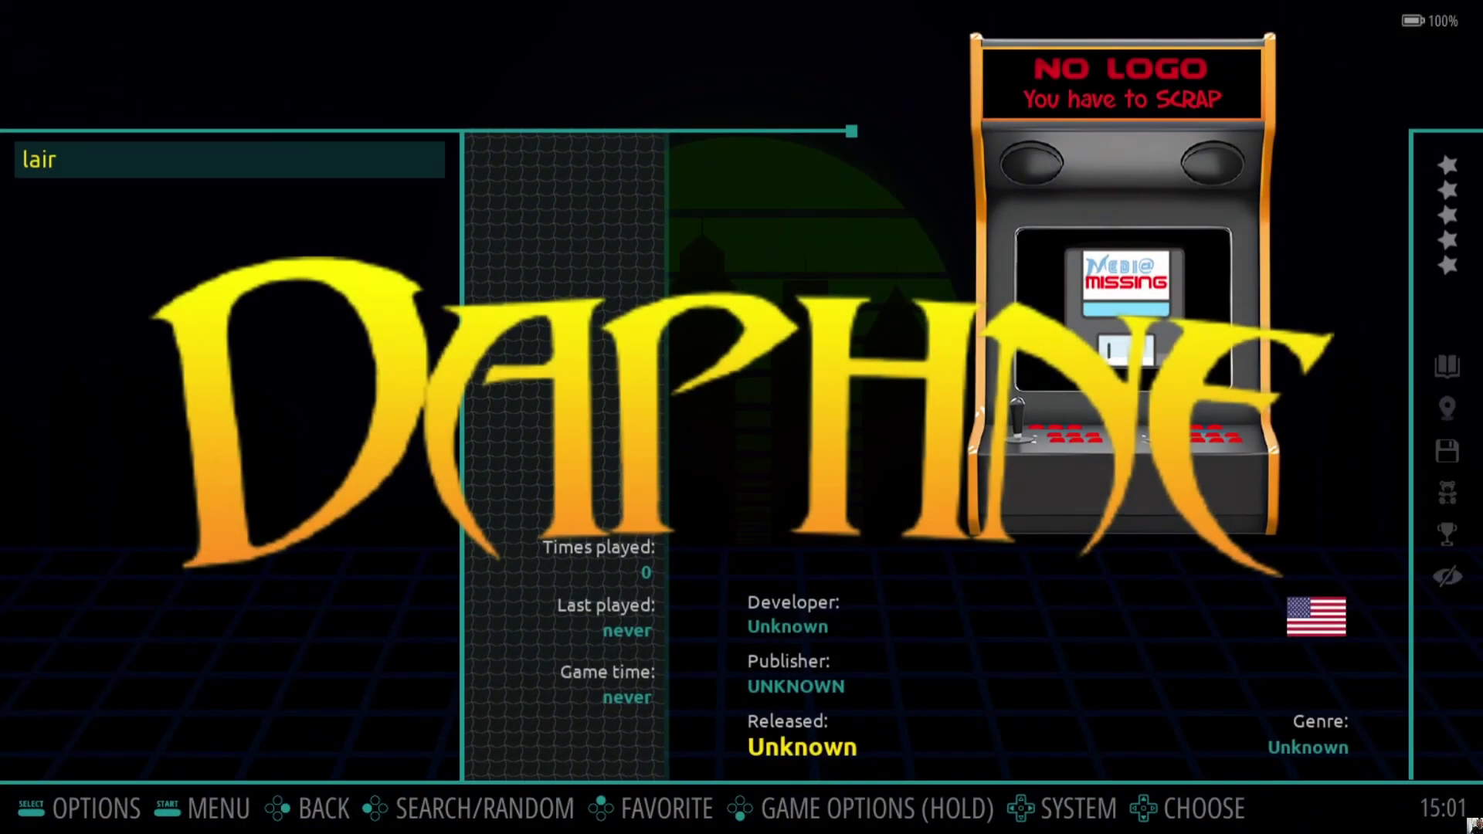
{"action": "key", "text": "Escape"}
{"action": "key", "text": "Up"}
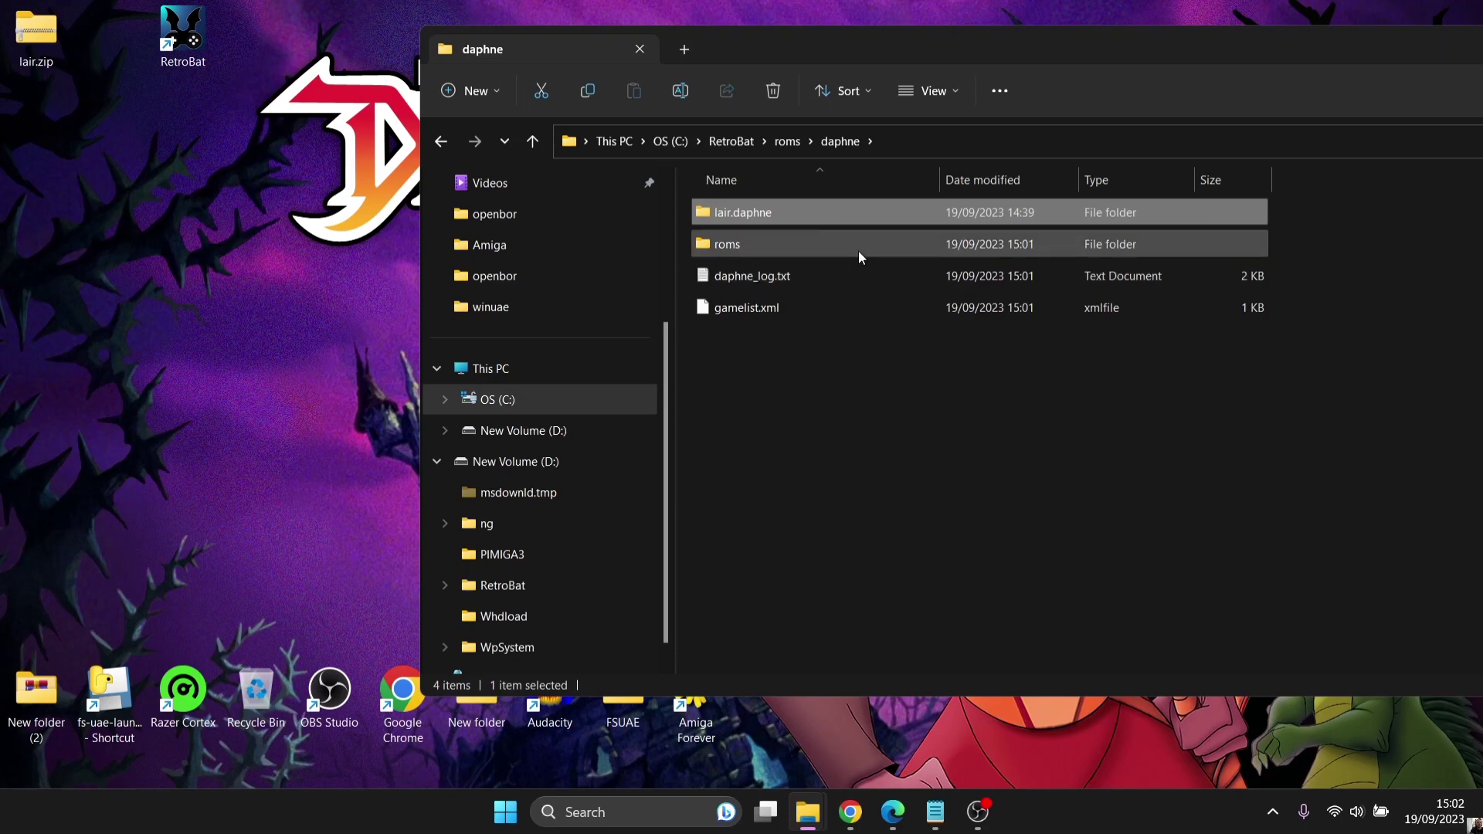
- Copy the four dl_f2_u1–u4 .bin files from lair.zip into the daphne\roms folder
{"action": "mouse_move", "coordinate": [859, 248]}
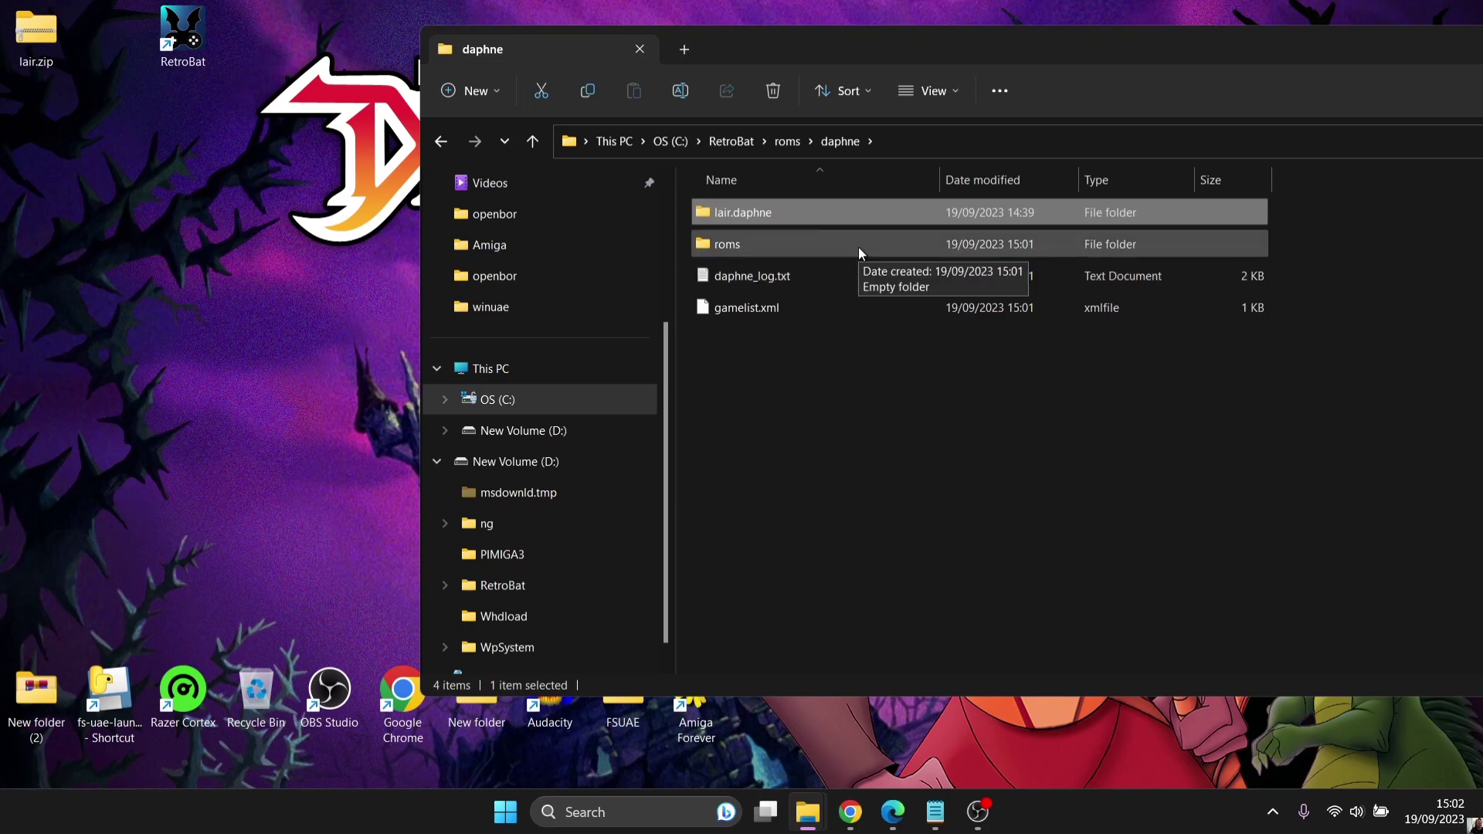
{"action": "double_click", "coordinate": [858, 247]}
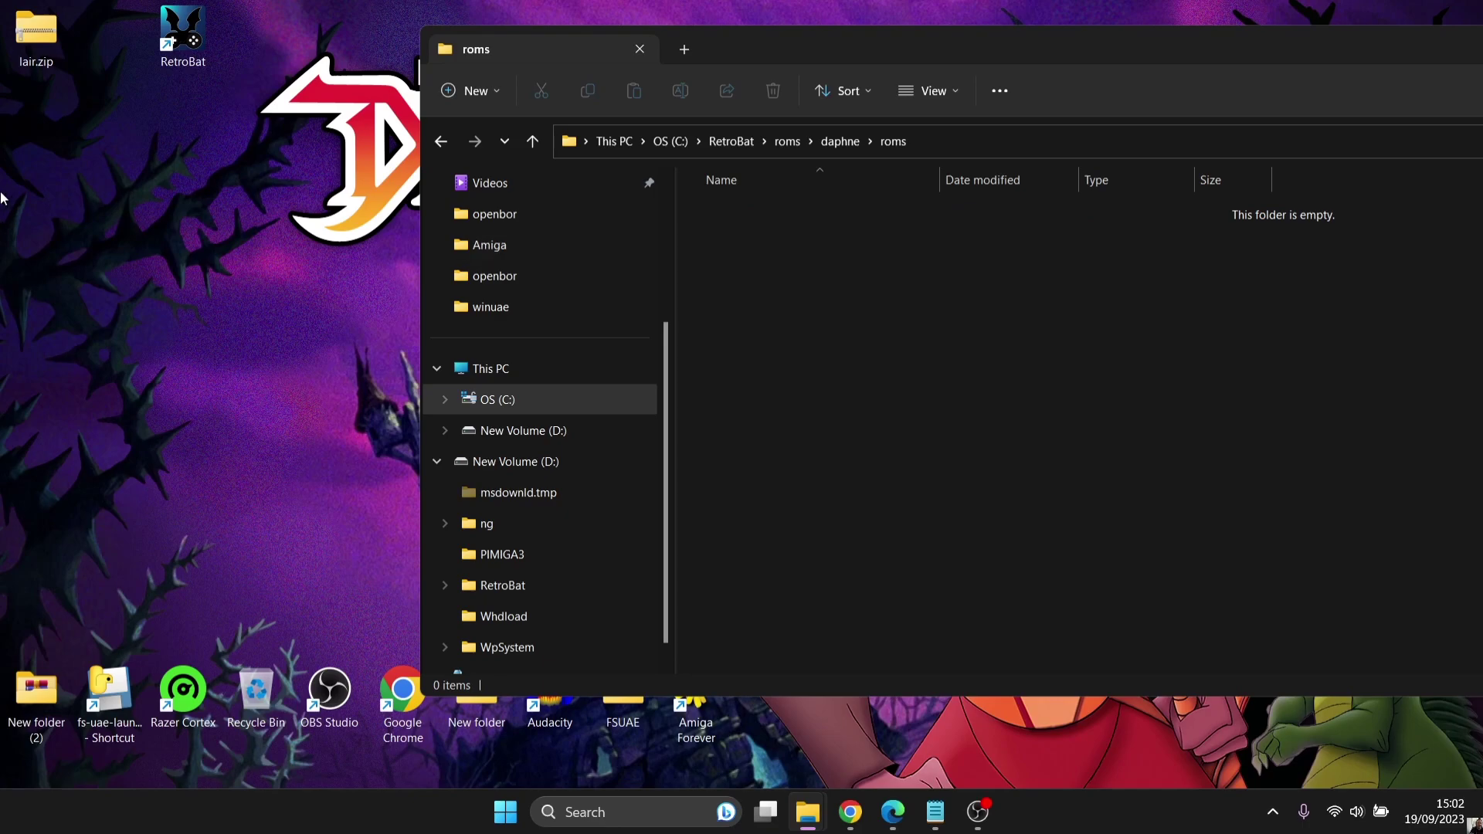
{"action": "double_click", "coordinate": [49, 38]}
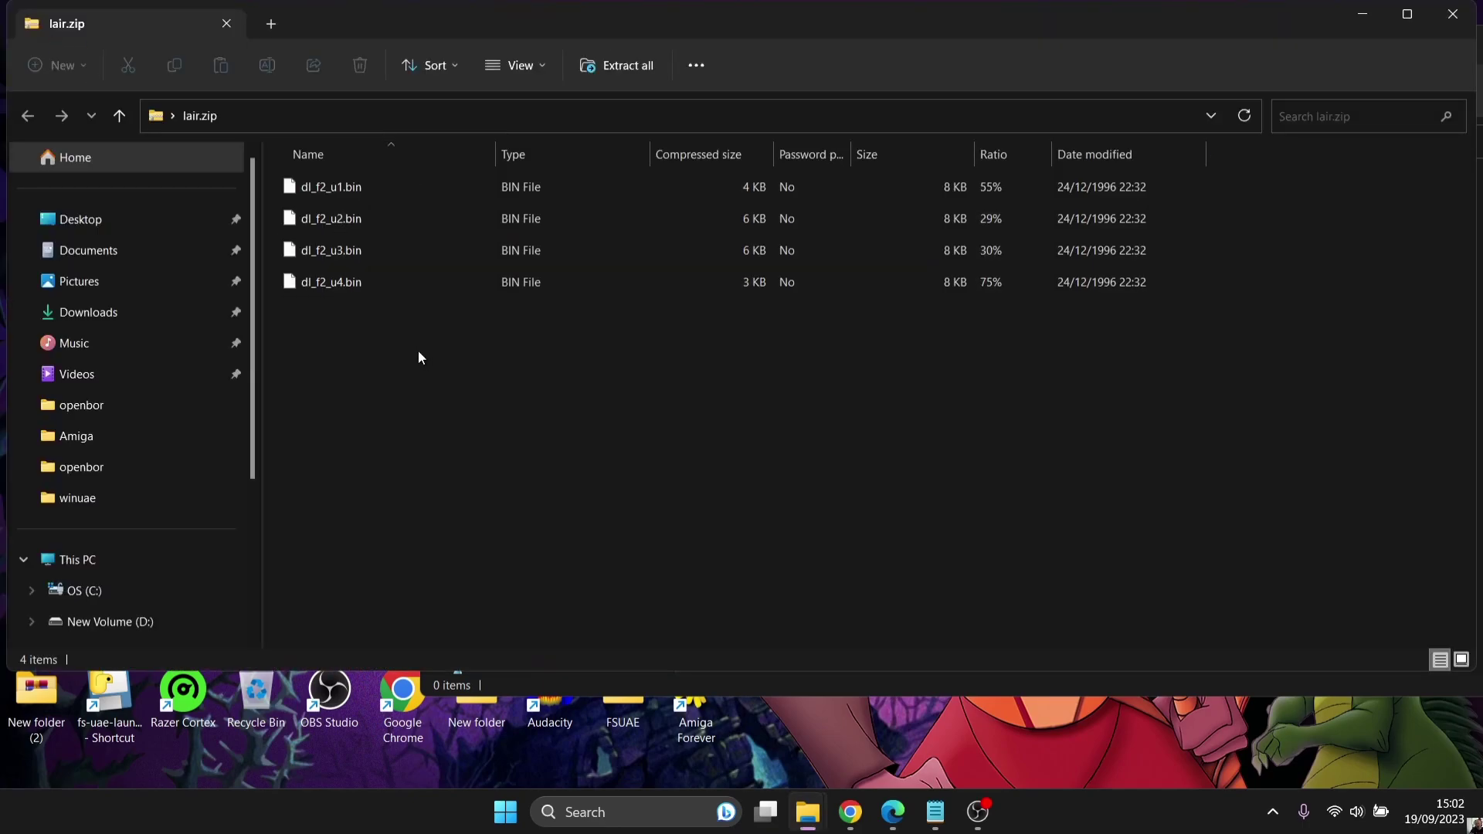
{"action": "left_click_drag", "start_coordinate": [570, 24], "coordinate": [634, 432]}
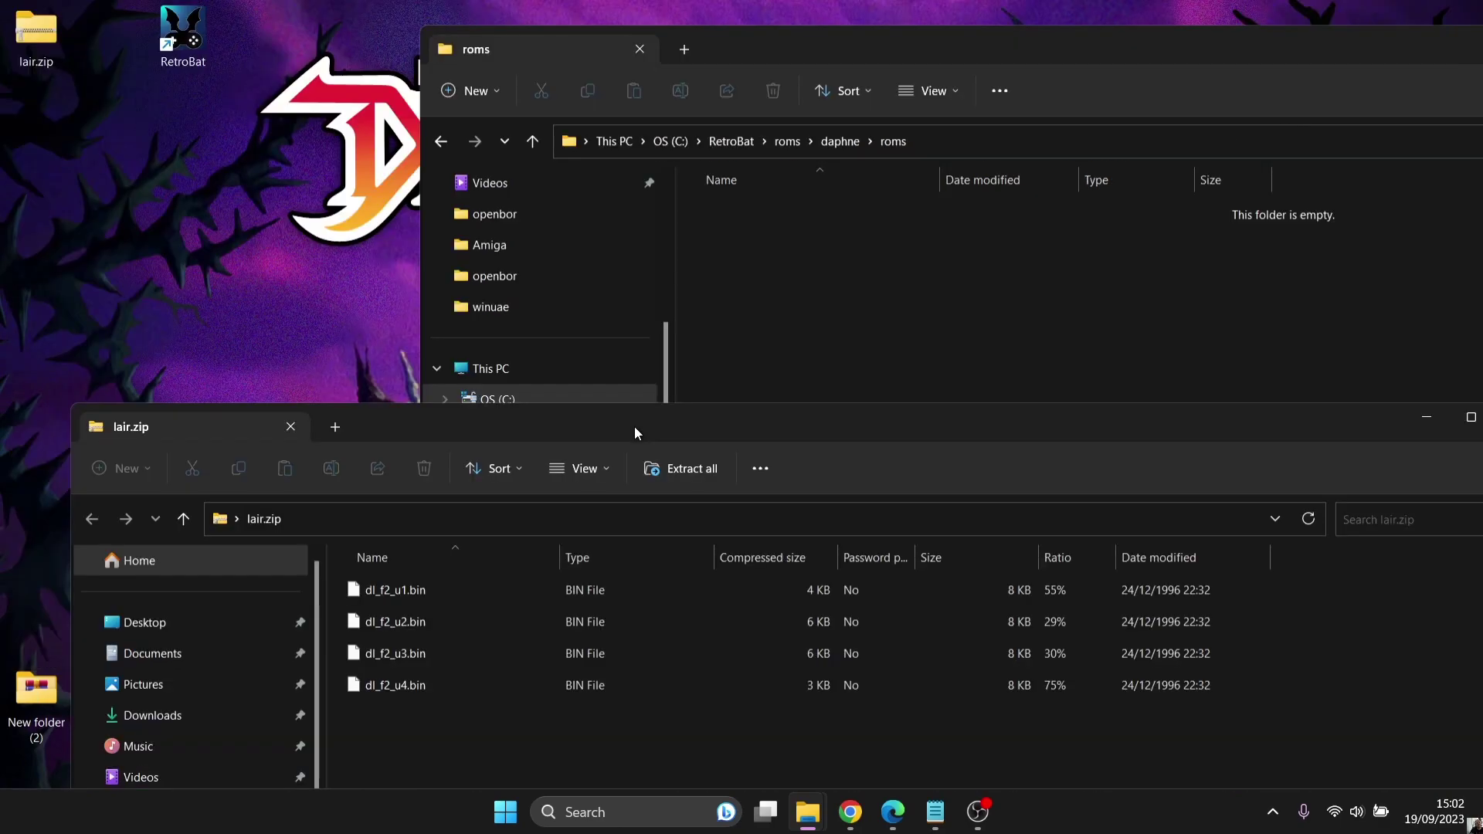
{"action": "left_click_drag", "start_coordinate": [428, 741], "coordinate": [391, 531]}
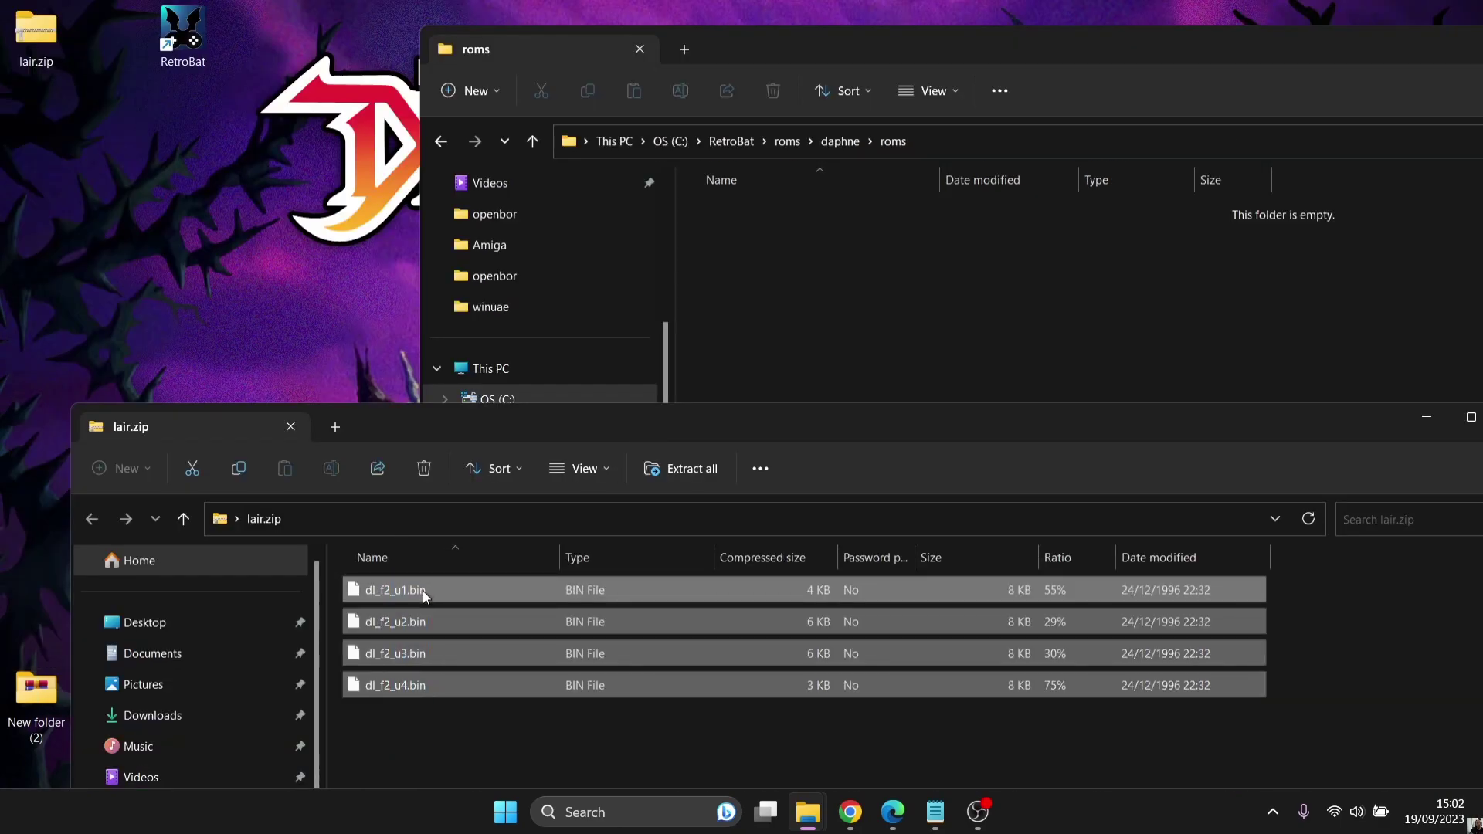
{"action": "left_click_drag", "start_coordinate": [423, 590], "coordinate": [1016, 289]}
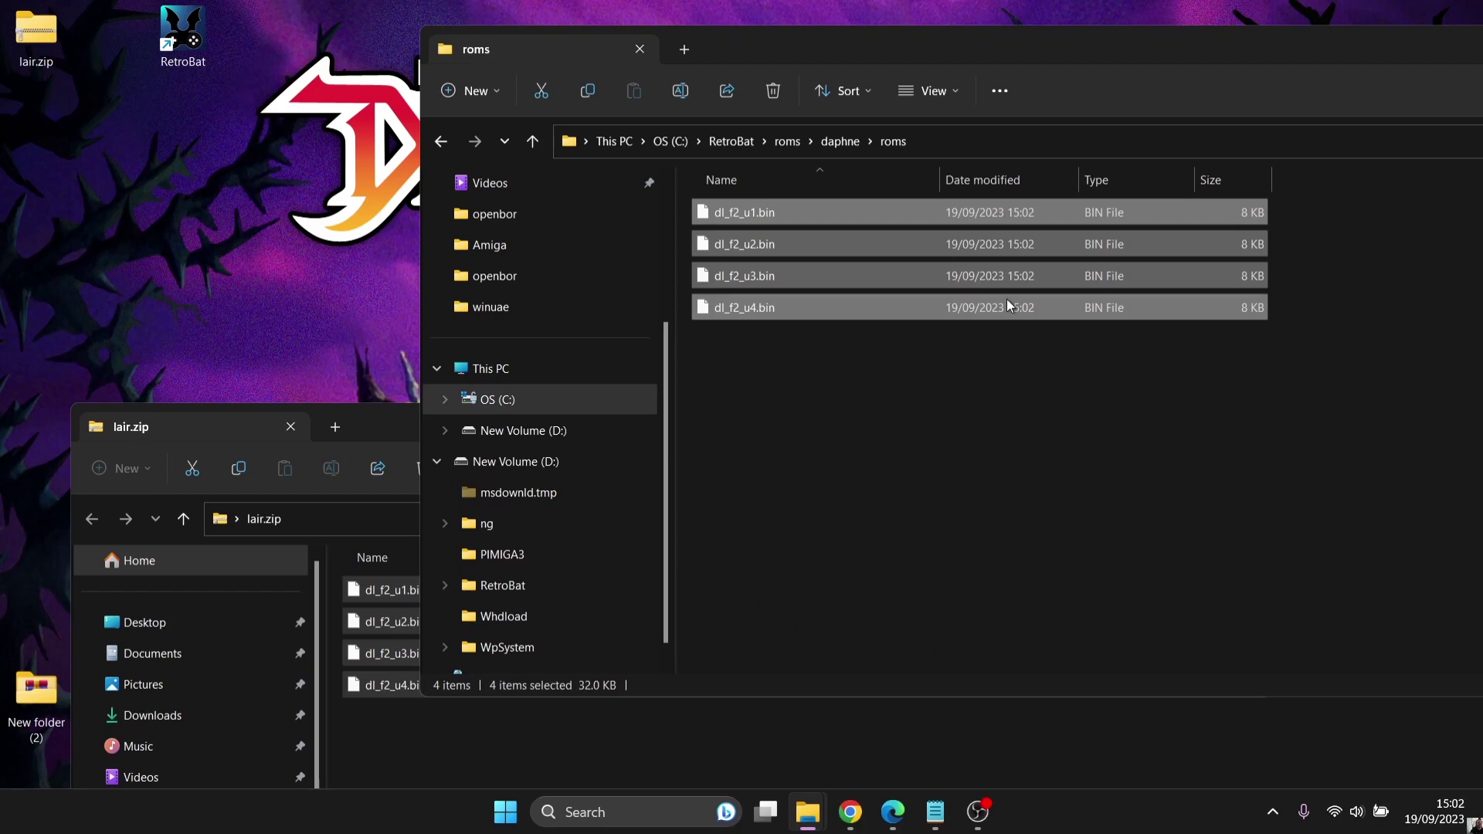
- Close the lair.zip window and move lair.zip from the desktop into daphne\roms
{"action": "left_click", "coordinate": [397, 420]}
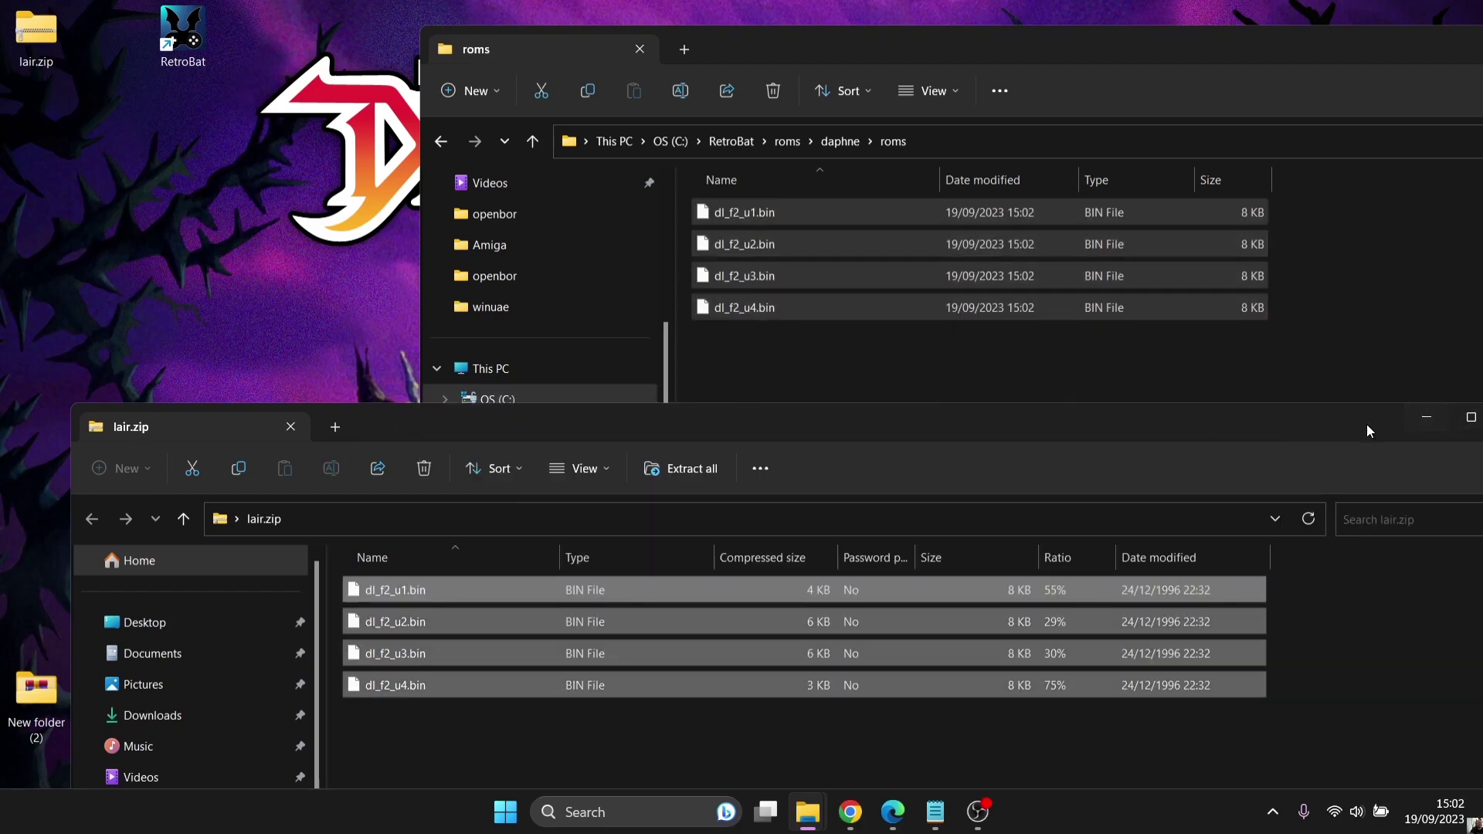
{"action": "left_click_drag", "start_coordinate": [1365, 423], "coordinate": [1106, 340]}
{"action": "left_click", "coordinate": [1260, 334]}
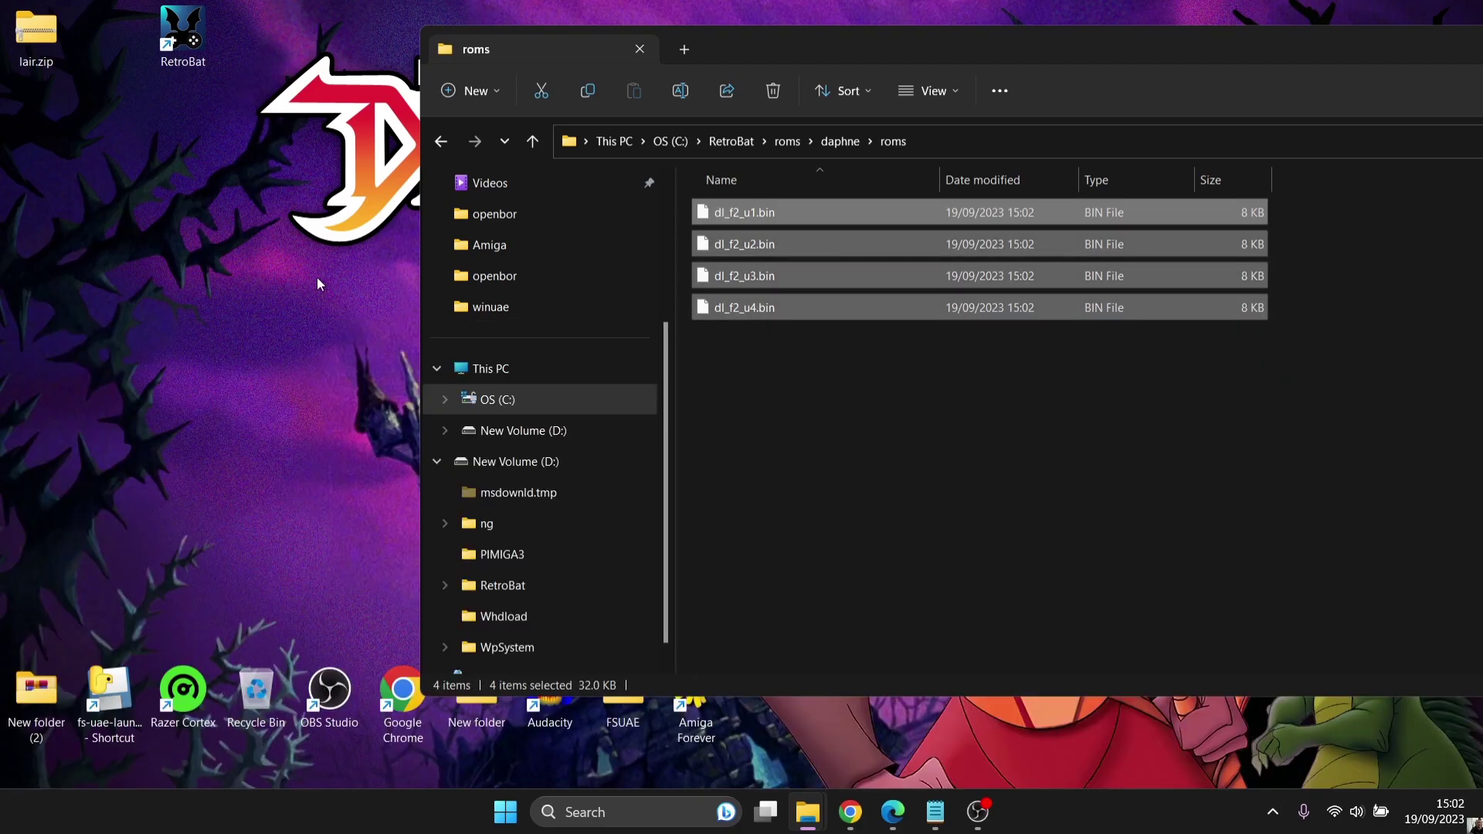
{"action": "left_click_drag", "start_coordinate": [39, 36], "coordinate": [942, 419]}
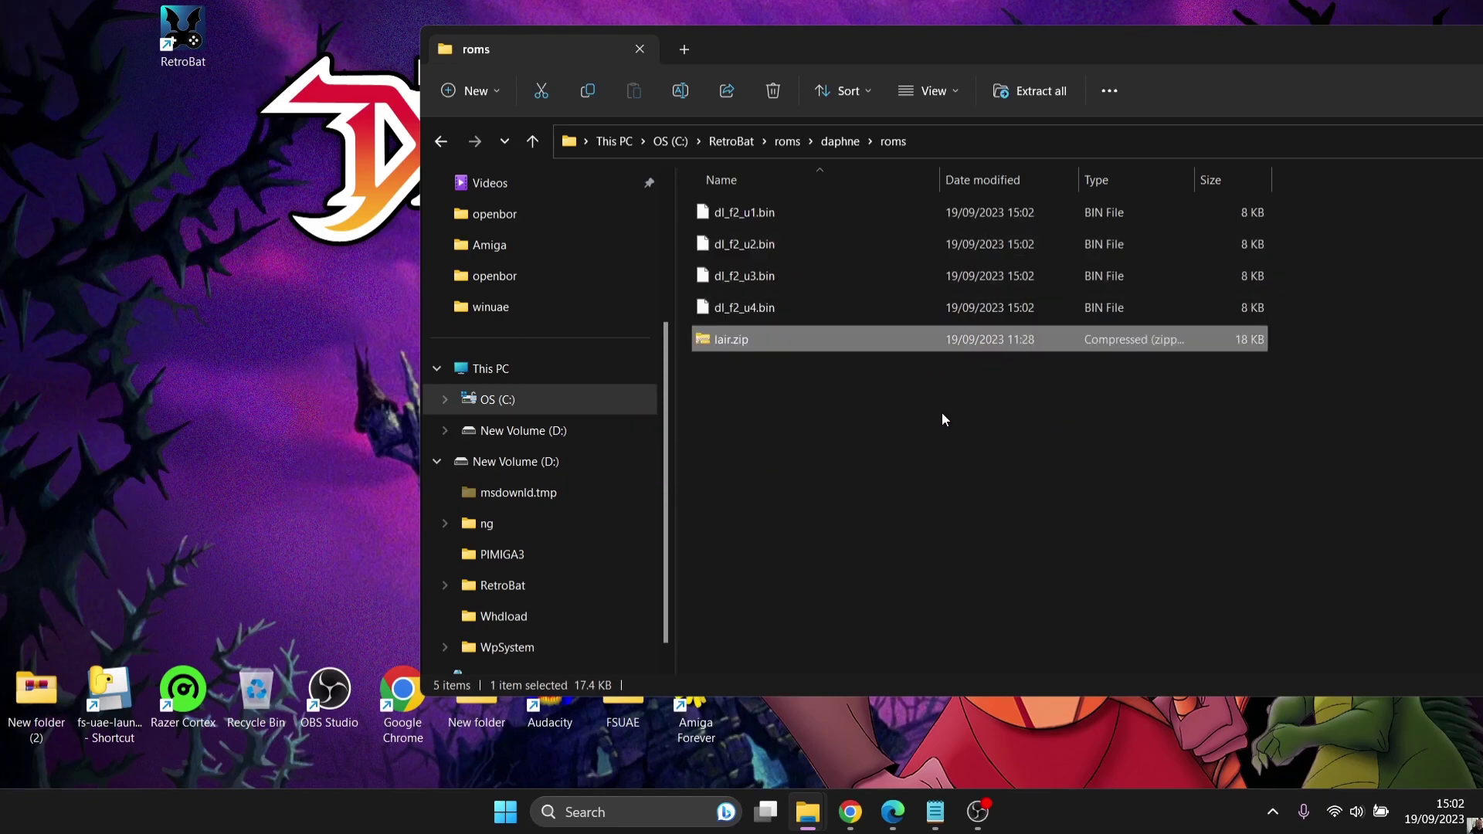
- Navigate back to C:\RetroBat\emulators\daphne\roms
{"action": "left_click", "coordinate": [438, 145]}
{"action": "left_click", "coordinate": [440, 143]}
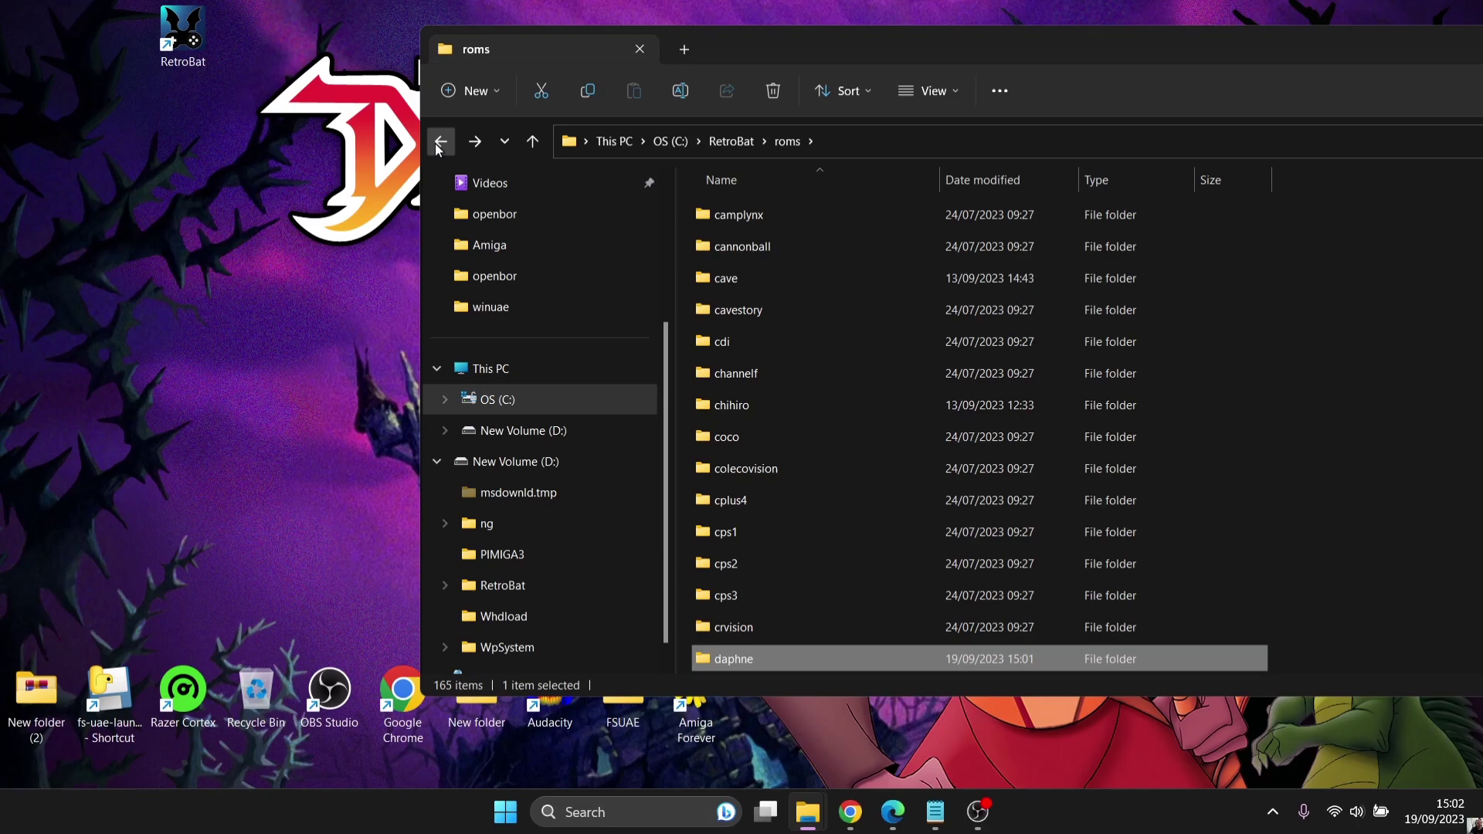
{"action": "left_click", "coordinate": [438, 144]}
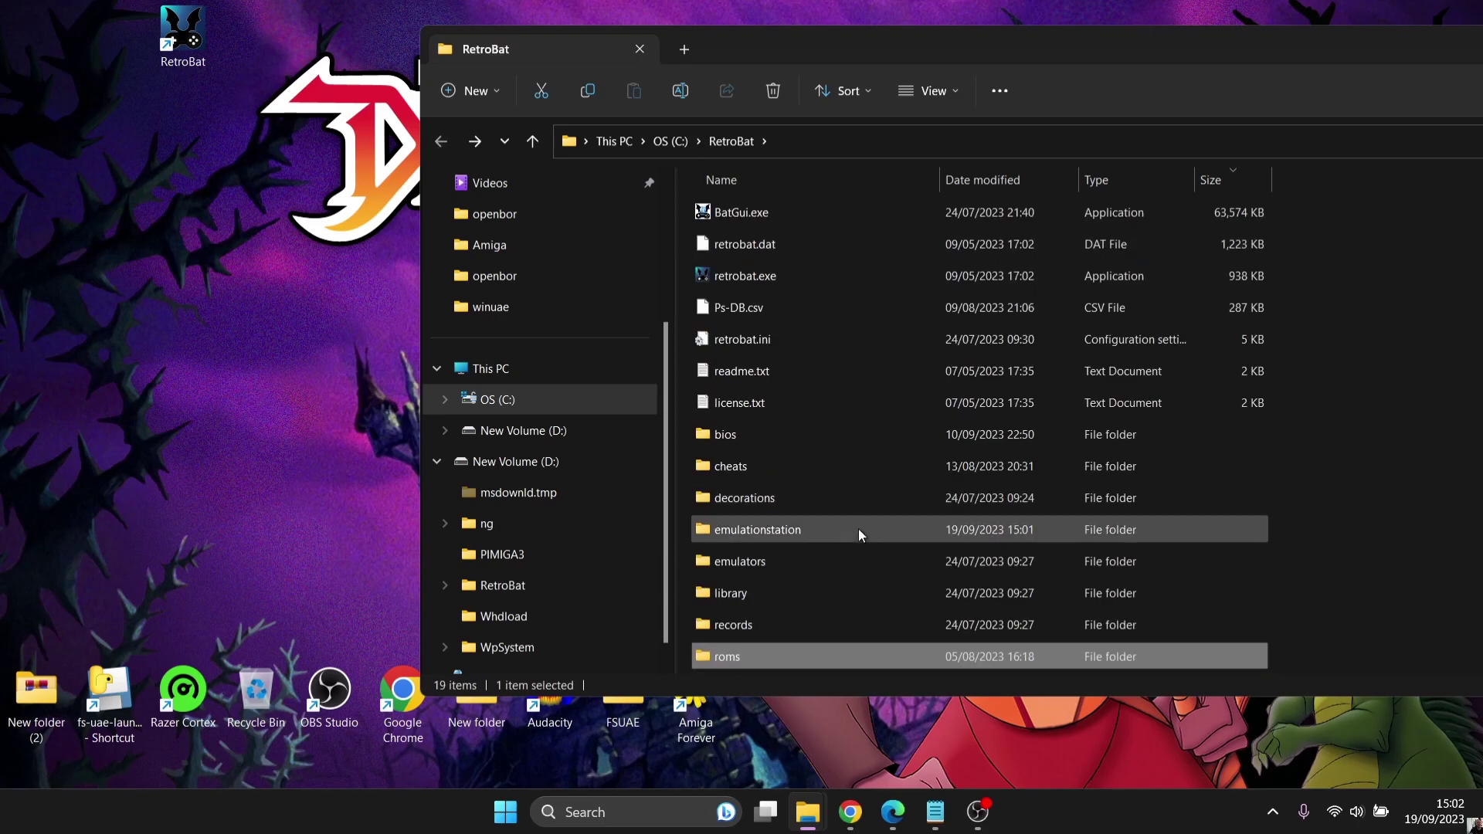
{"action": "double_click", "coordinate": [857, 562]}
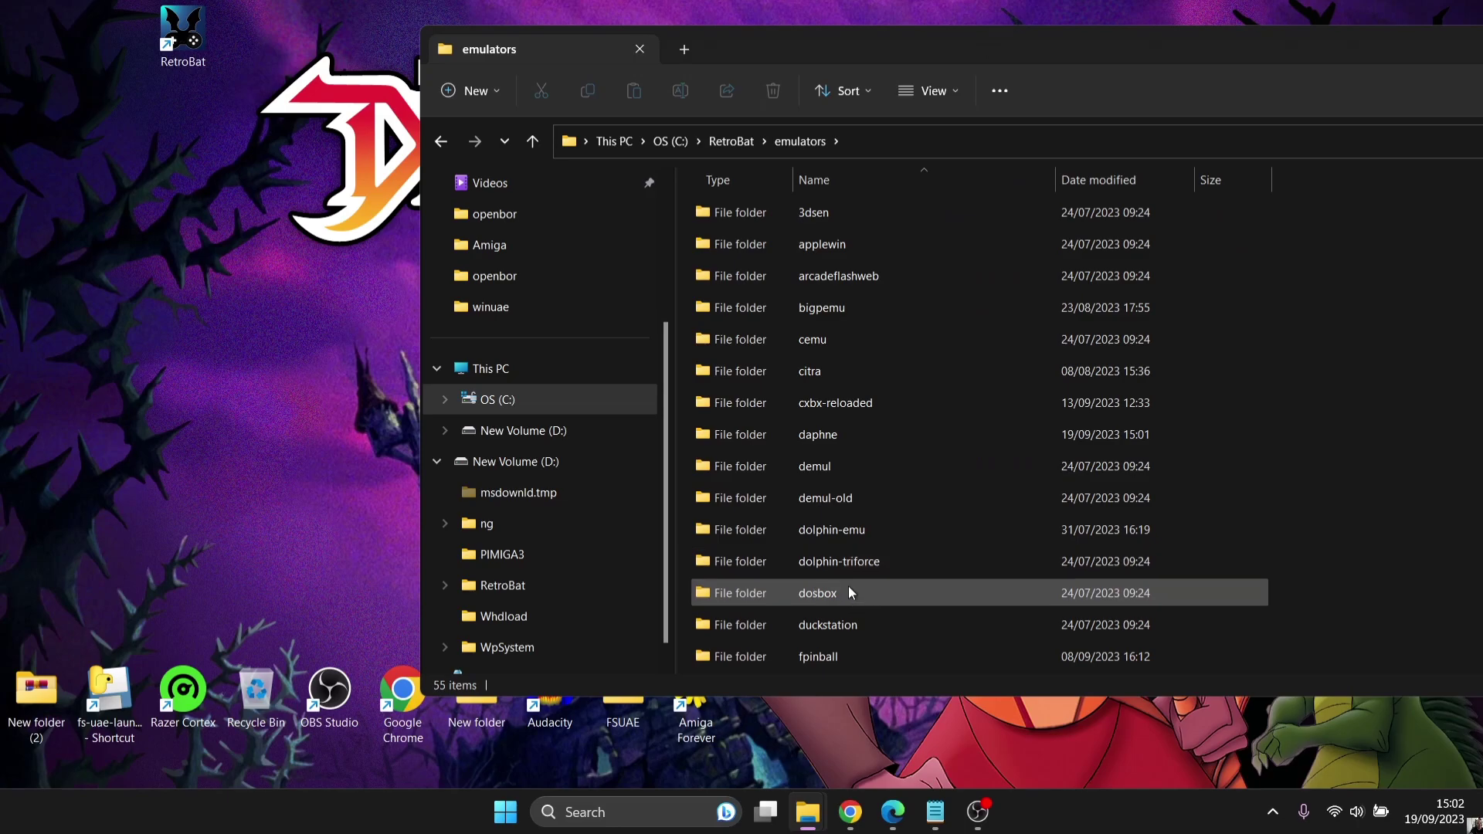
{"action": "double_click", "coordinate": [818, 435]}
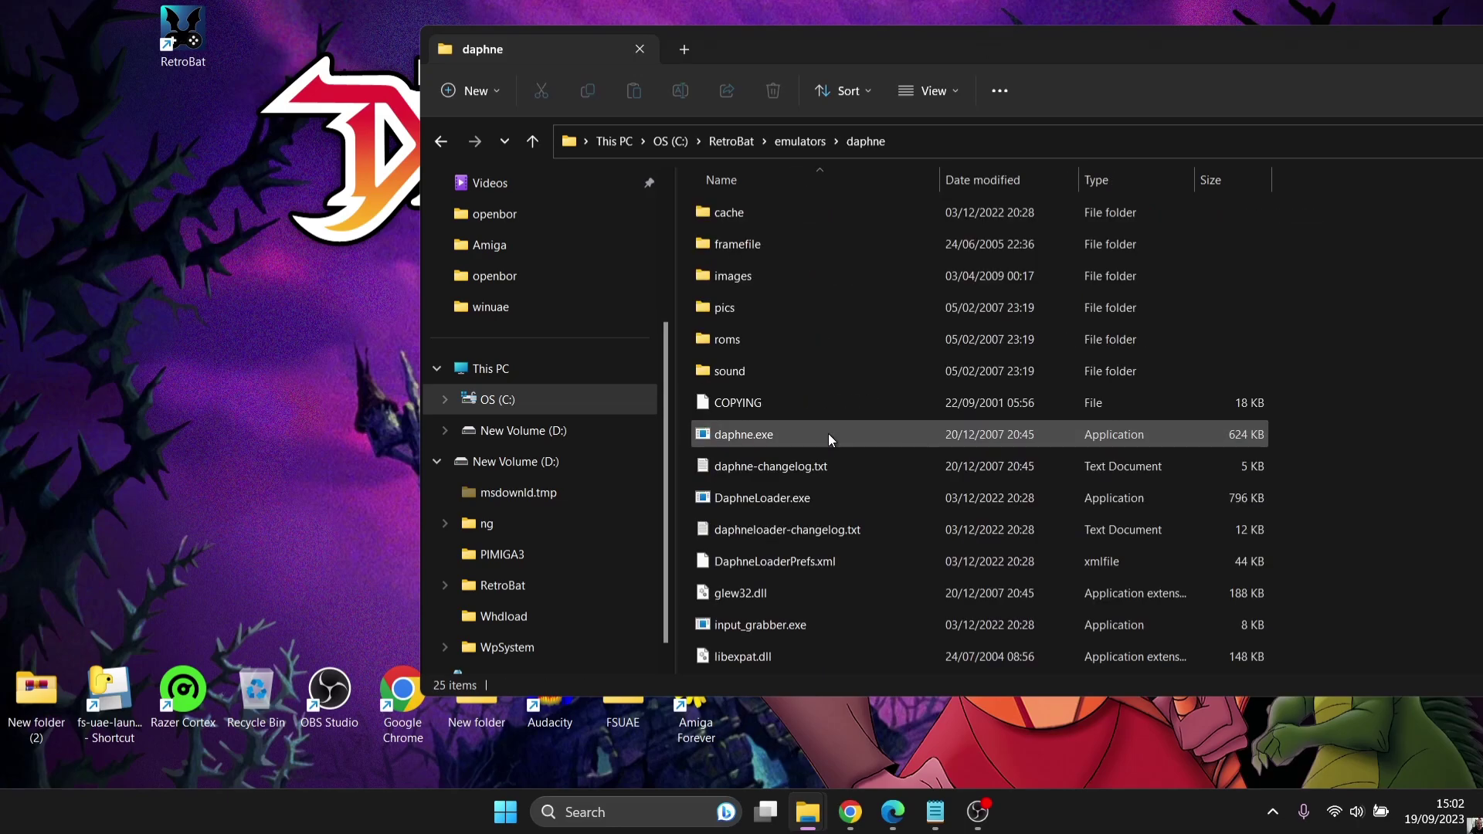
{"action": "double_click", "coordinate": [766, 340]}
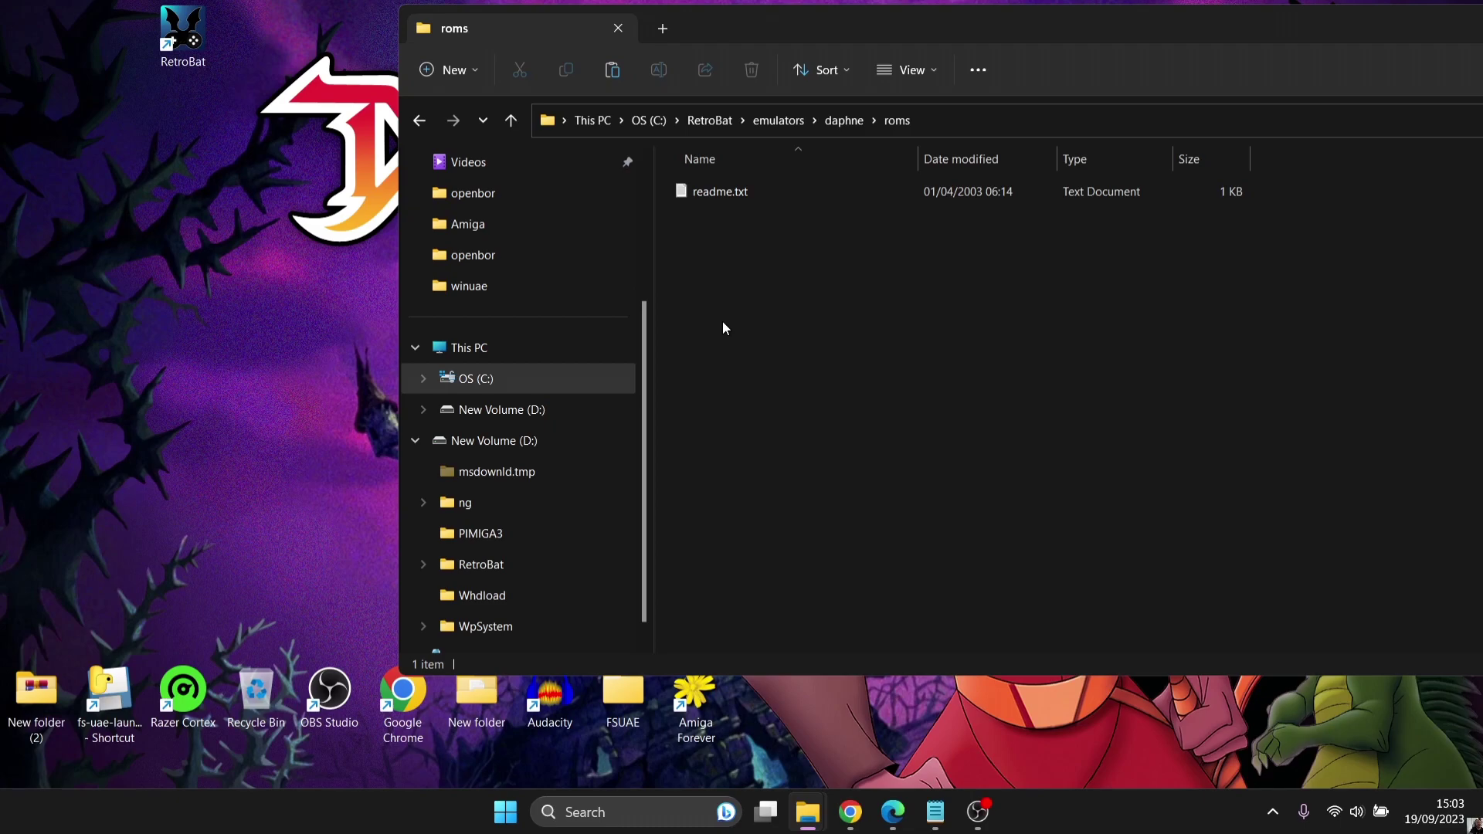
- Paste the four dl_f2 .bin files into this folder and close File Explorer
{"action": "right_click", "coordinate": [723, 328]}
{"action": "left_click", "coordinate": [750, 345]}
{"action": "left_click", "coordinate": [820, 393]}
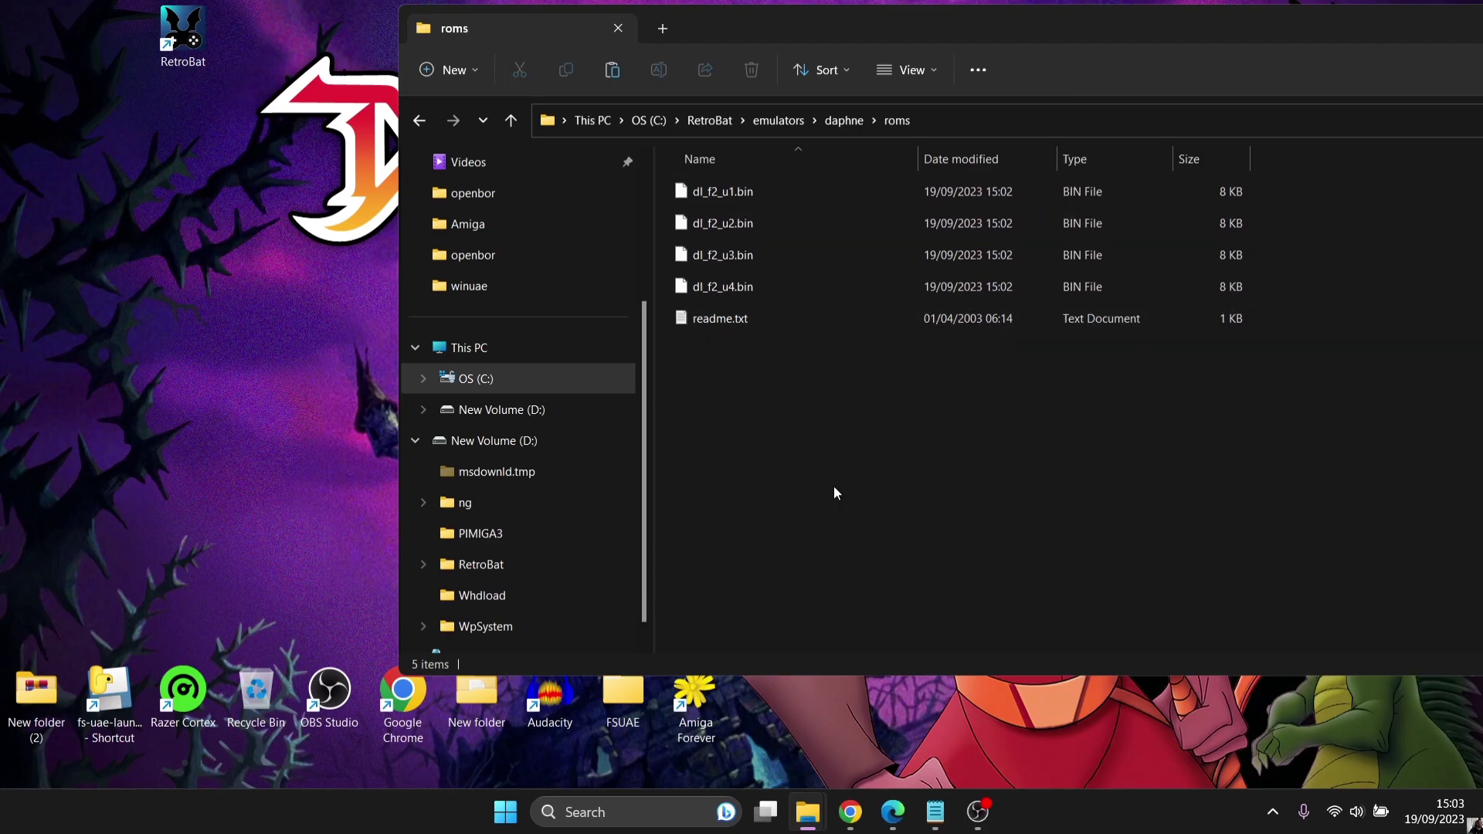
{"action": "key", "text": "super+d"}
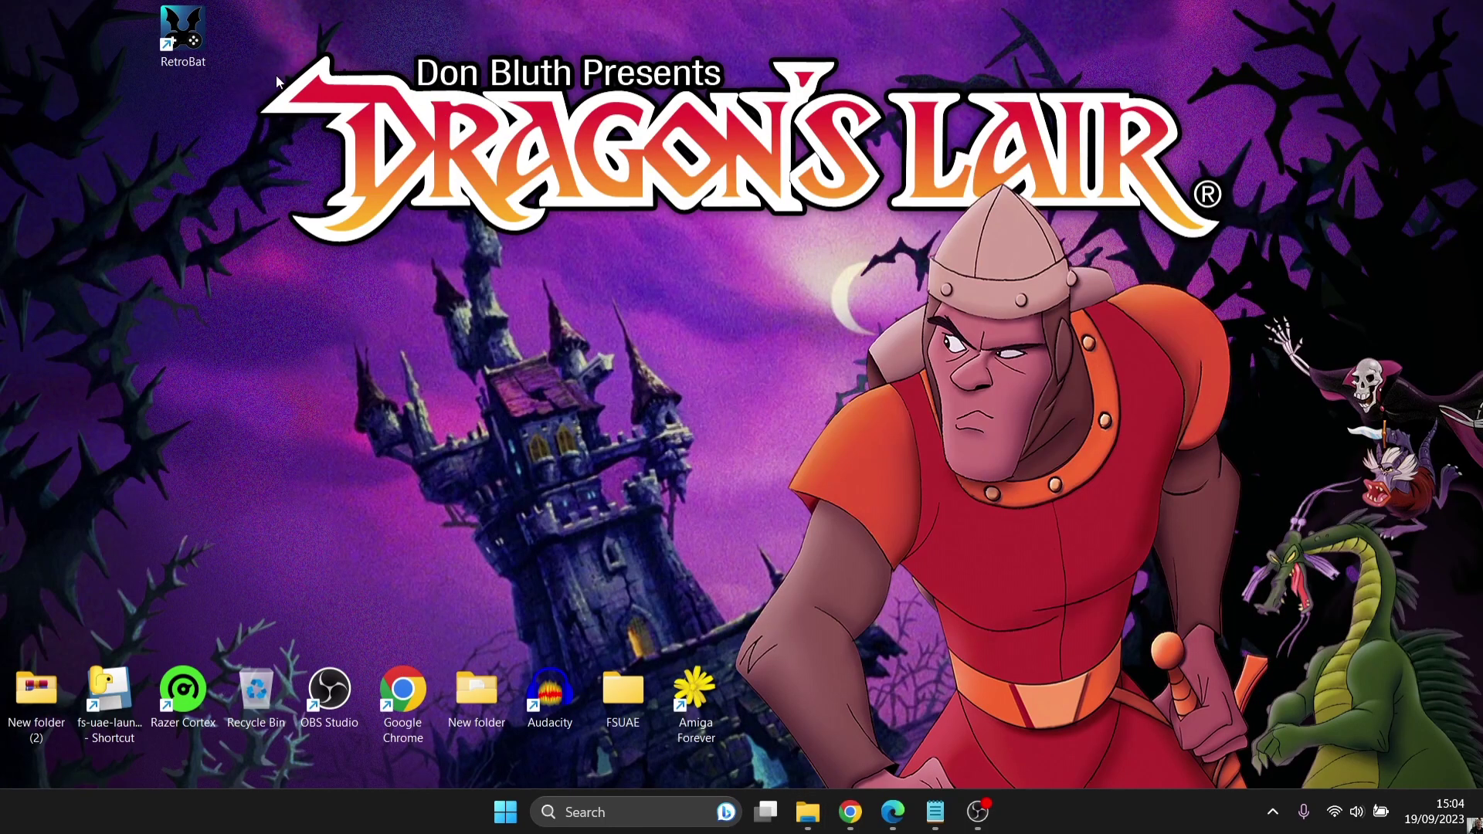
- Relaunch RetroBat and enter the Daphne system, which lists two lair entries
{"action": "double_click", "coordinate": [183, 35]}
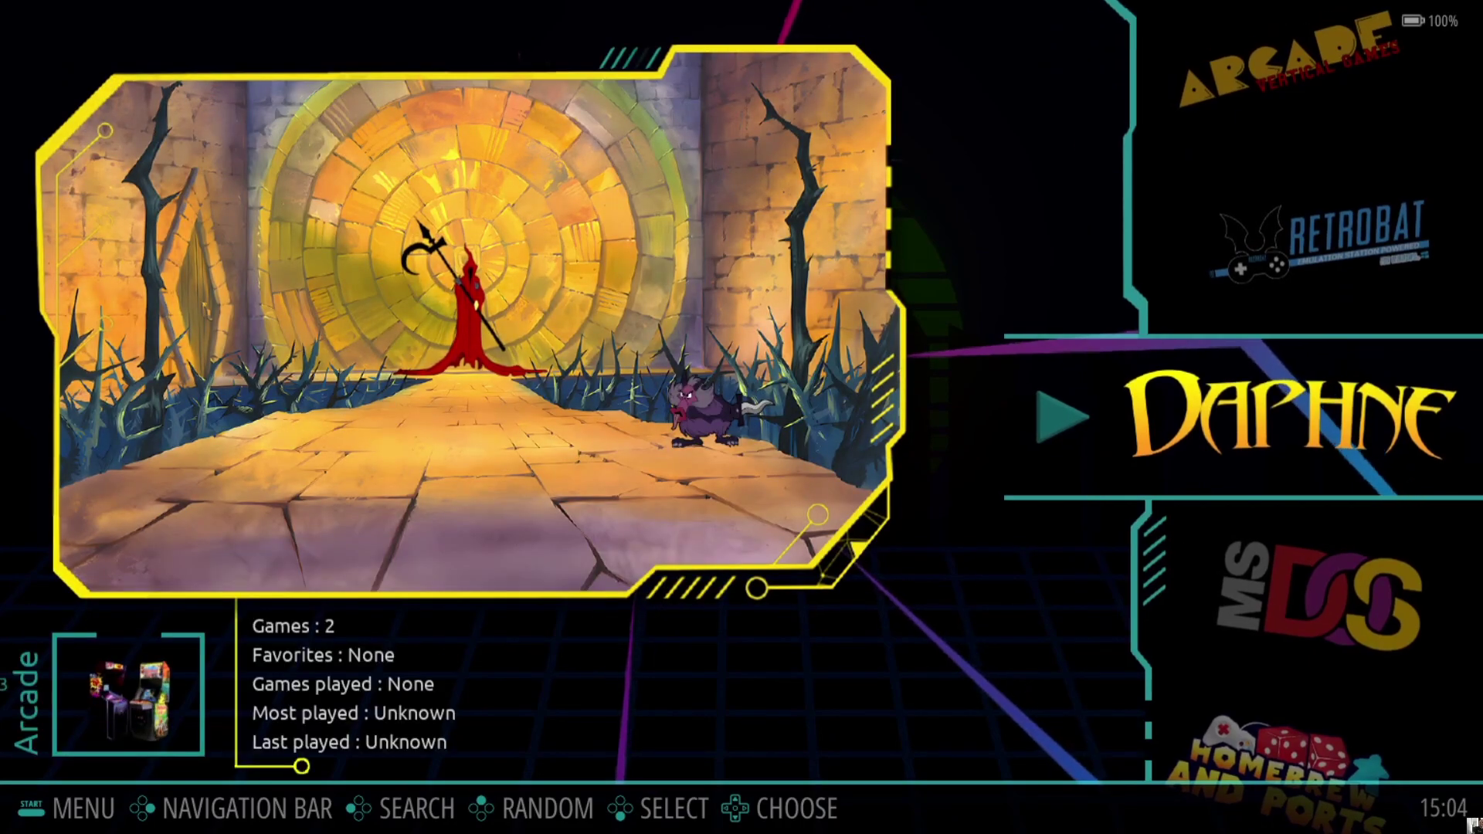
{"action": "key", "text": "Return"}
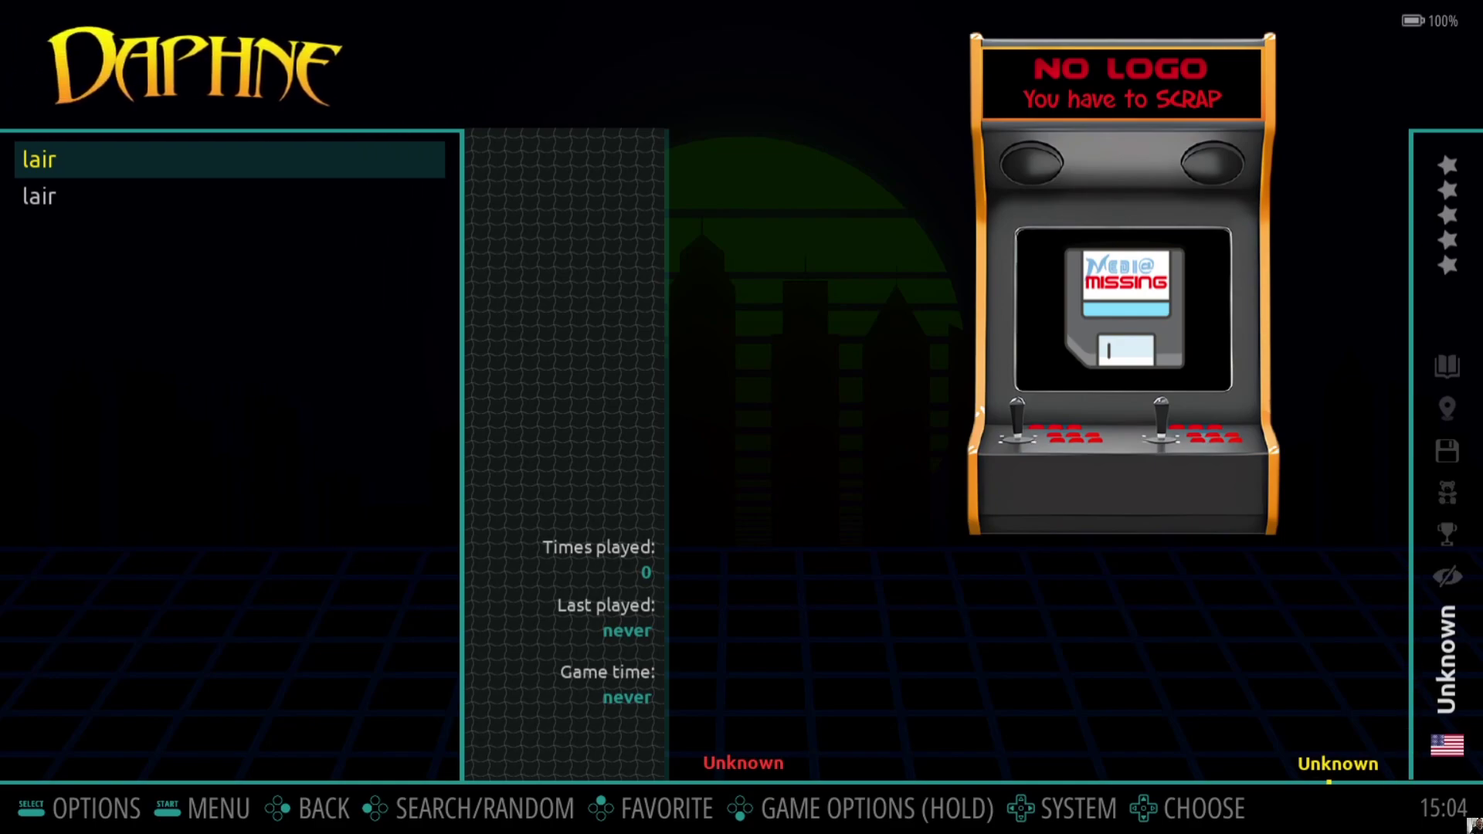
- Uncheck .ZIP under View Customization > File Extensions and back out to reload the list
{"action": "key", "text": "F2"}
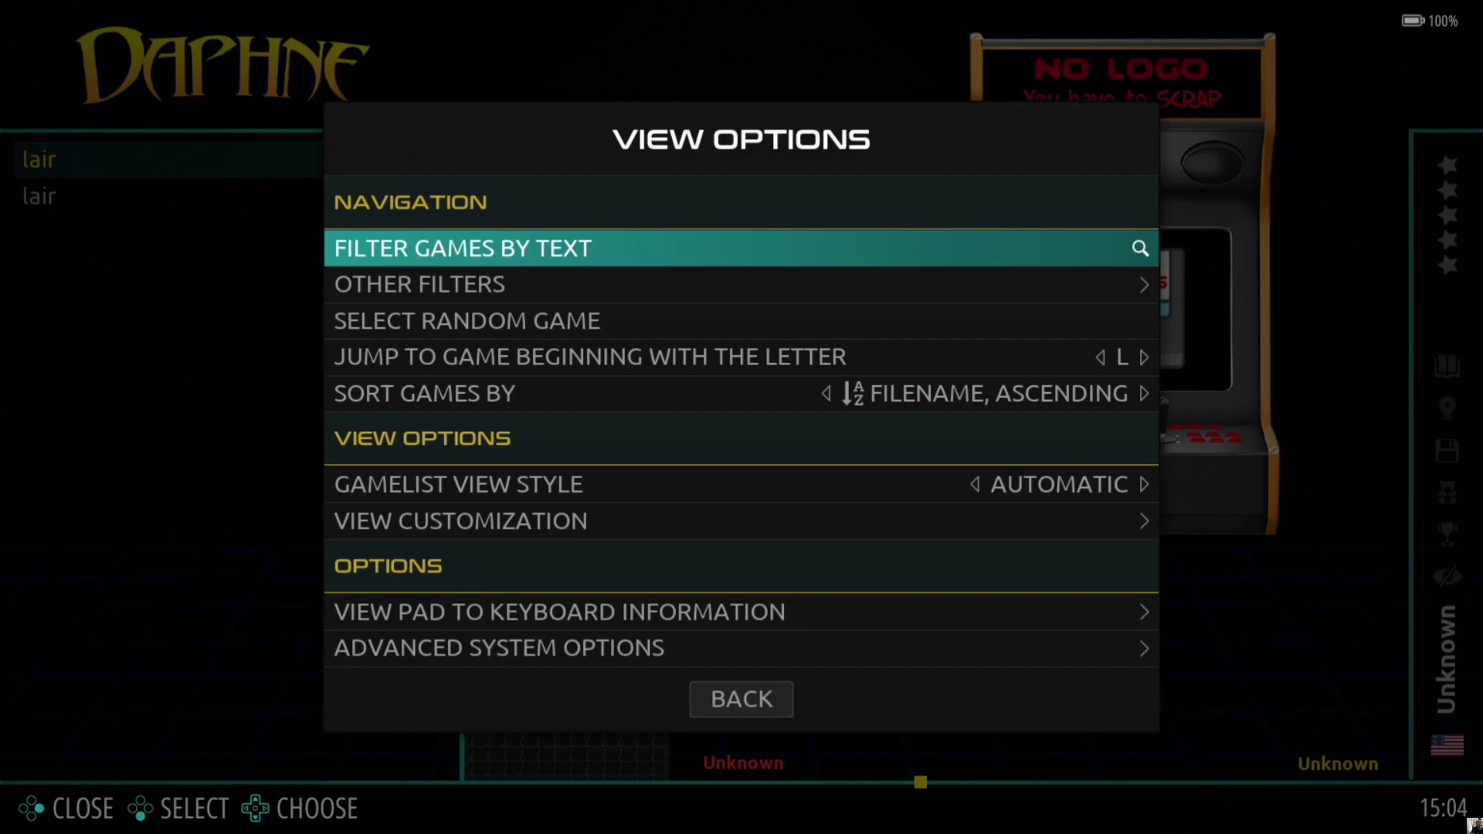
{"action": "key", "text": "Down"}
{"action": "key", "text": "Down"}
{"action": "key", "text": "Down"}
{"action": "key", "text": "Down"}
{"action": "key", "text": "Down"}
{"action": "key", "text": "Down"}
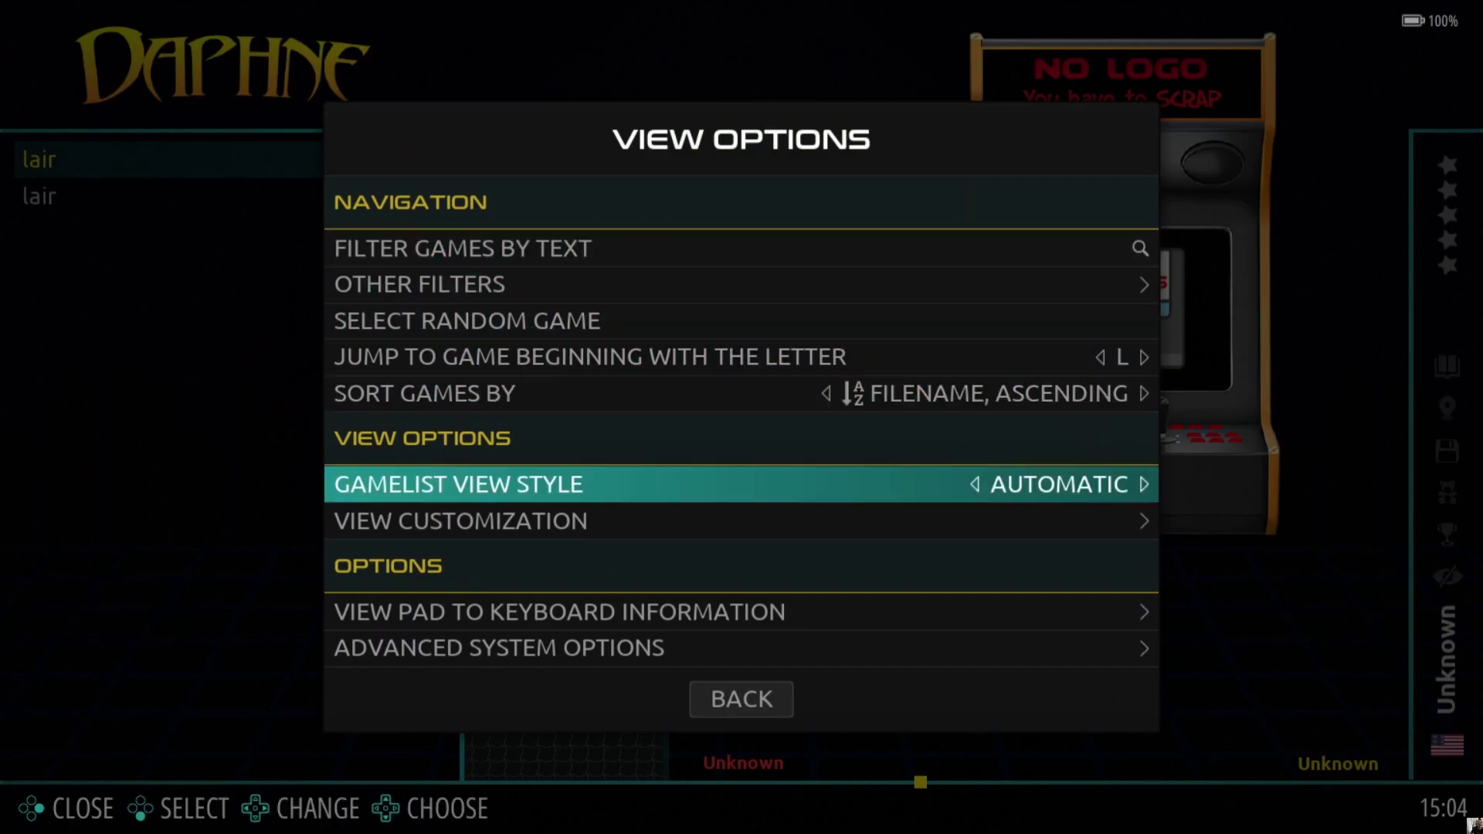
{"action": "key", "text": "Return"}
{"action": "key", "text": "Up"}
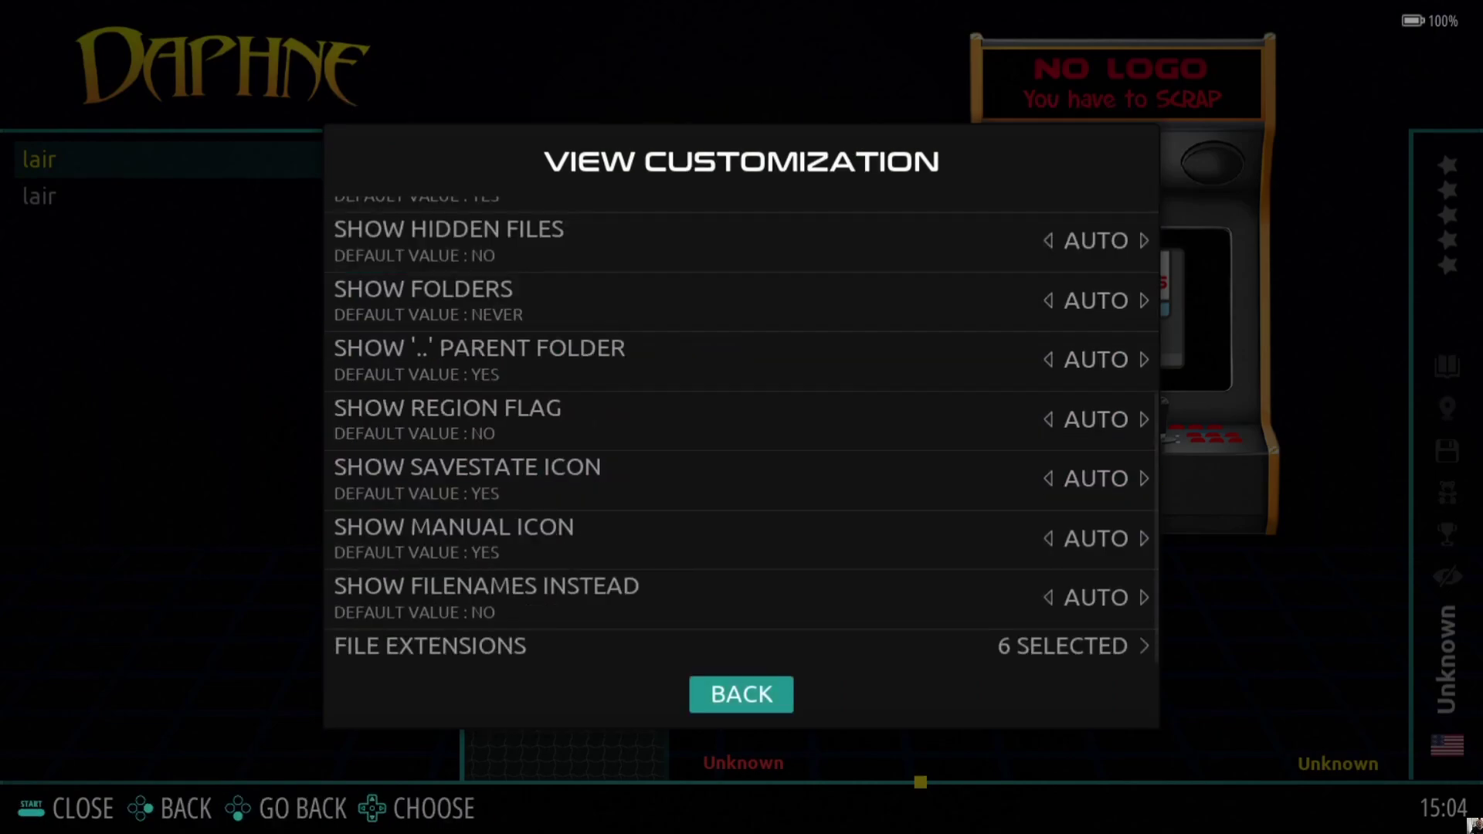
{"action": "key", "text": "Up"}
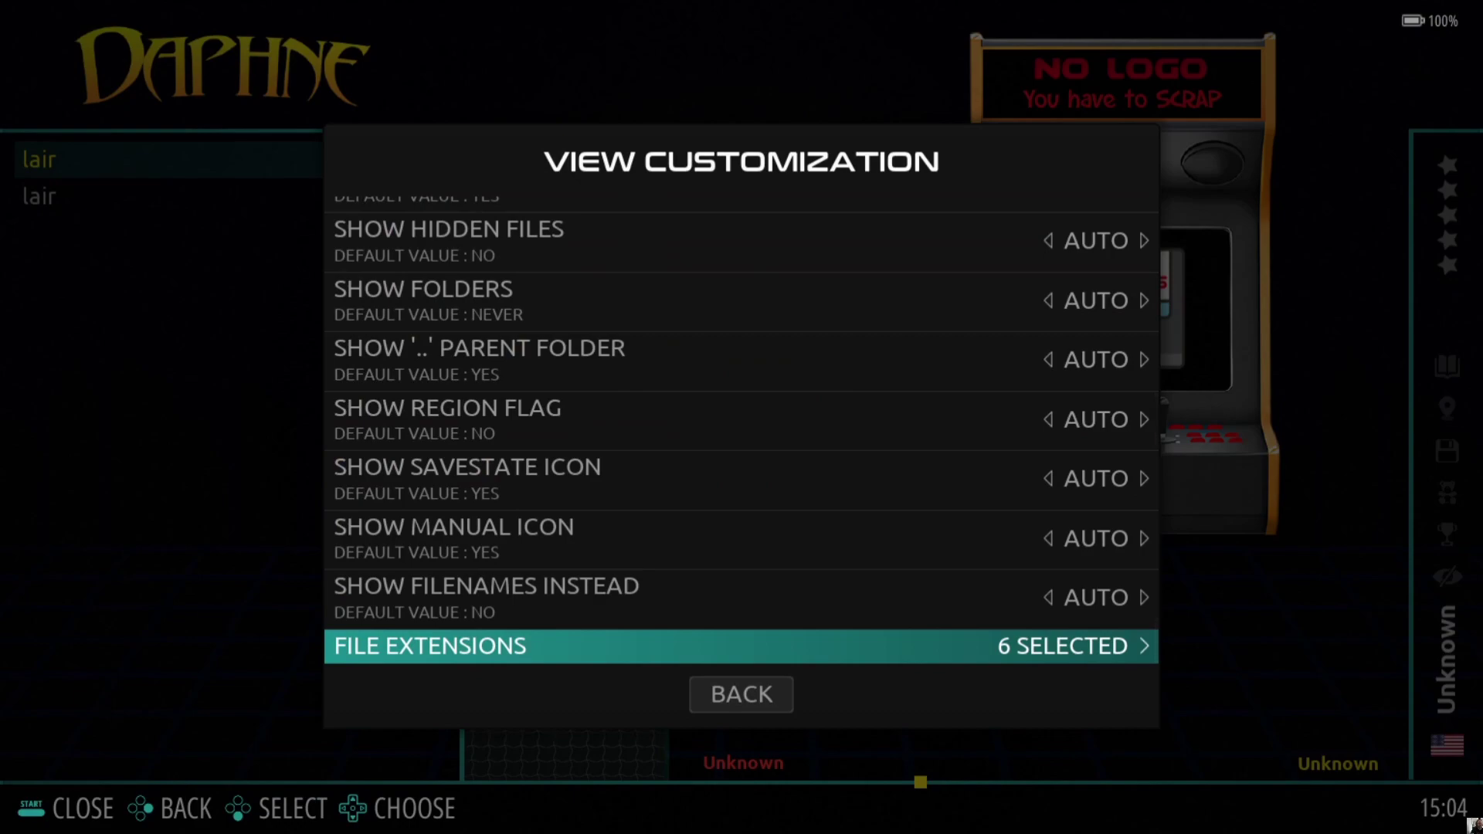
{"action": "key", "text": "Return"}
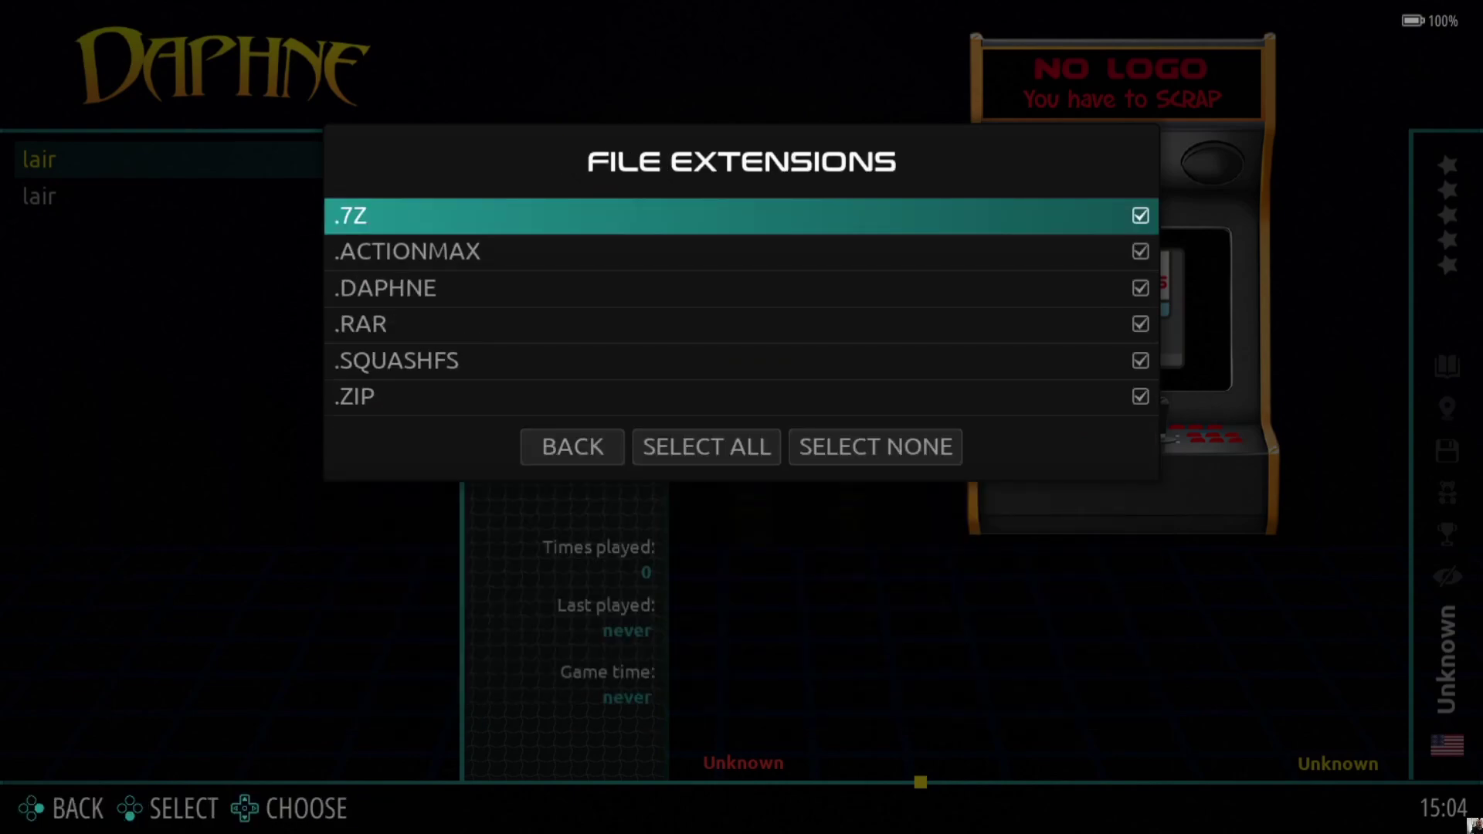
{"action": "key", "text": "Down"}
{"action": "key", "text": "Down"}
{"action": "key", "text": "Down"}
{"action": "key", "text": "Down"}
{"action": "key", "text": "Down"}
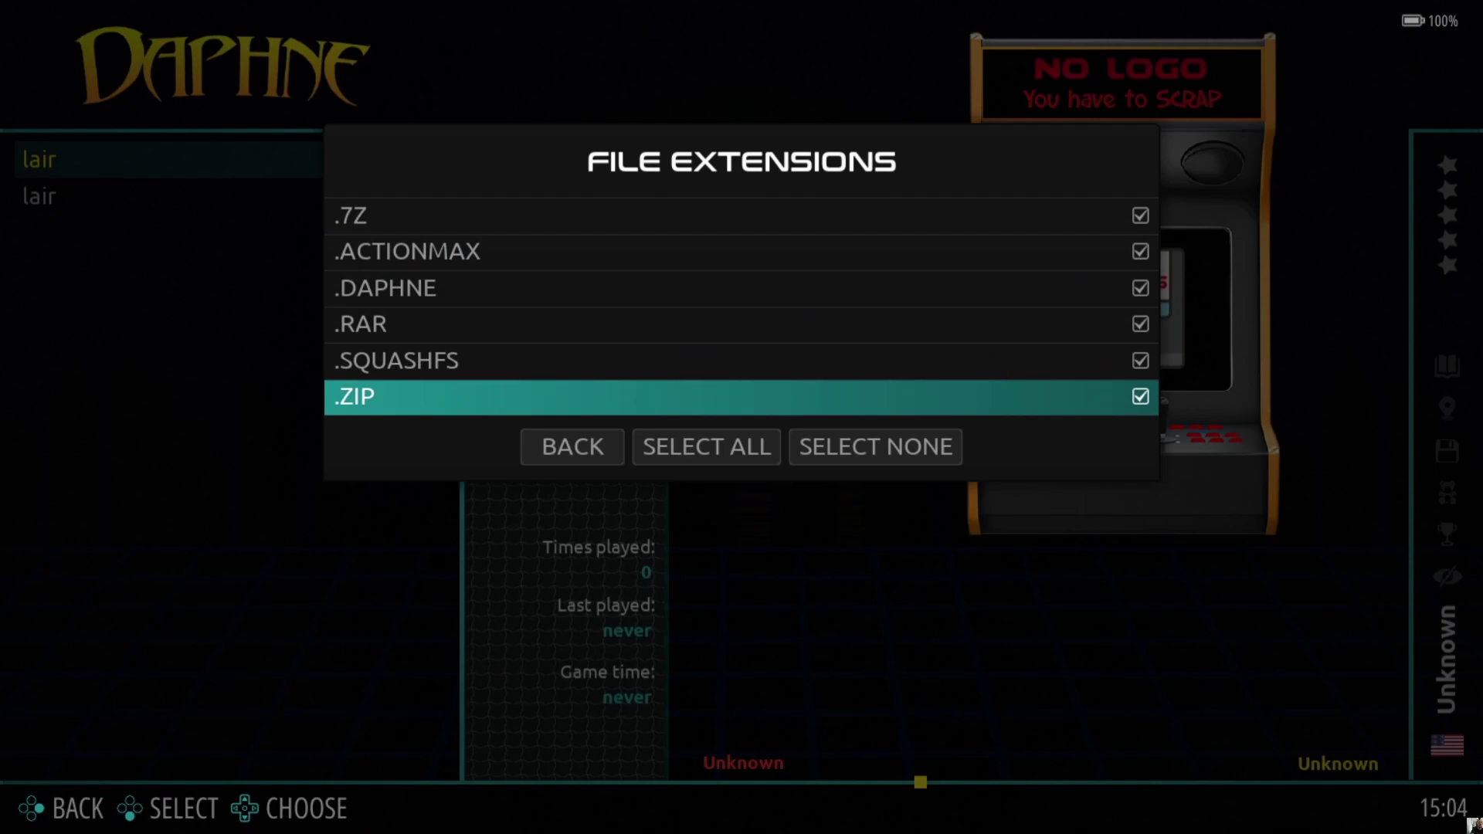
{"action": "key", "text": "Return"}
{"action": "key", "text": "Down"}
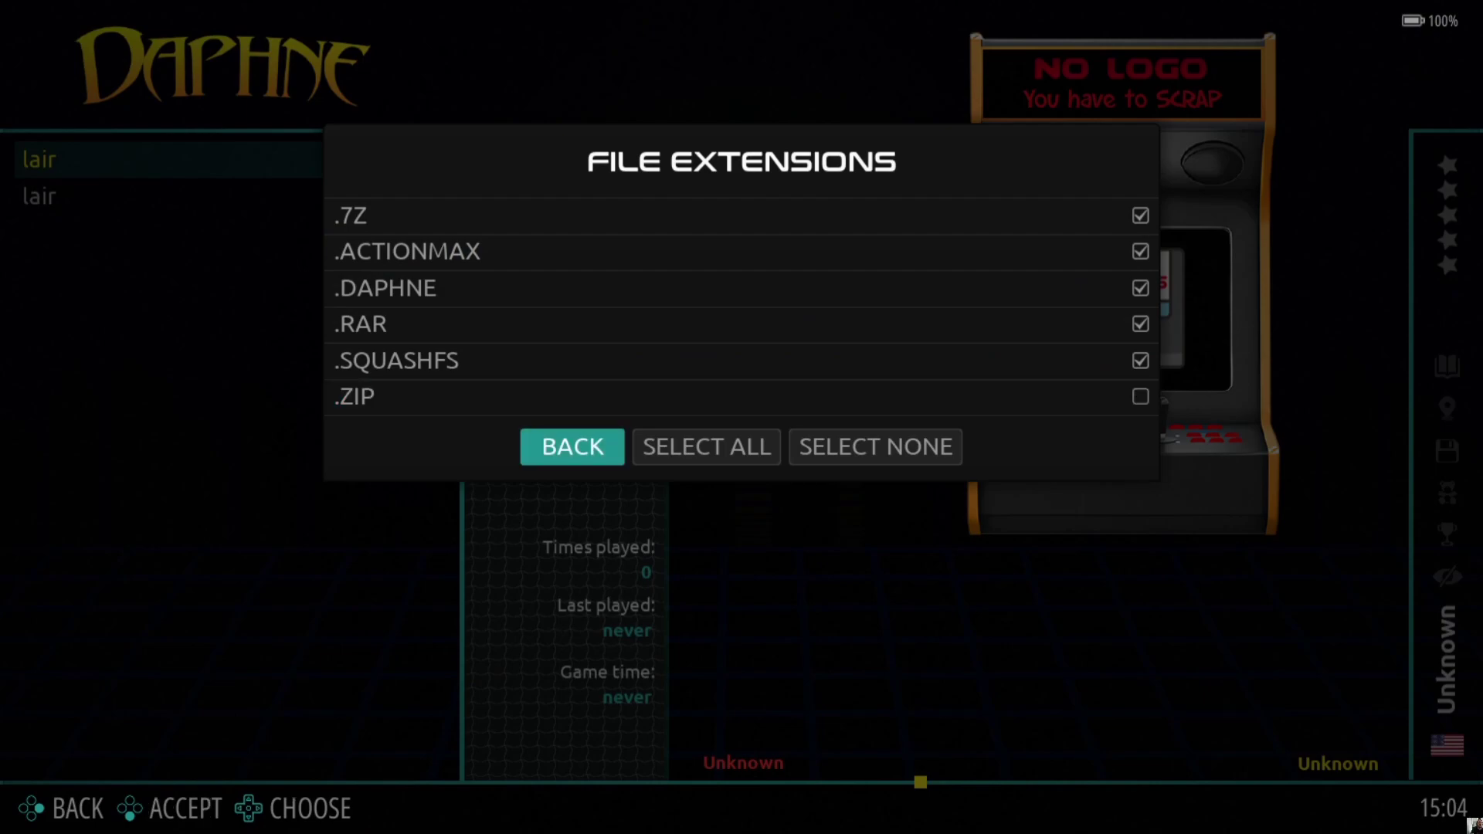
{"action": "key", "text": "Return"}
{"action": "key", "text": "Down"}
{"action": "key", "text": "Return"}
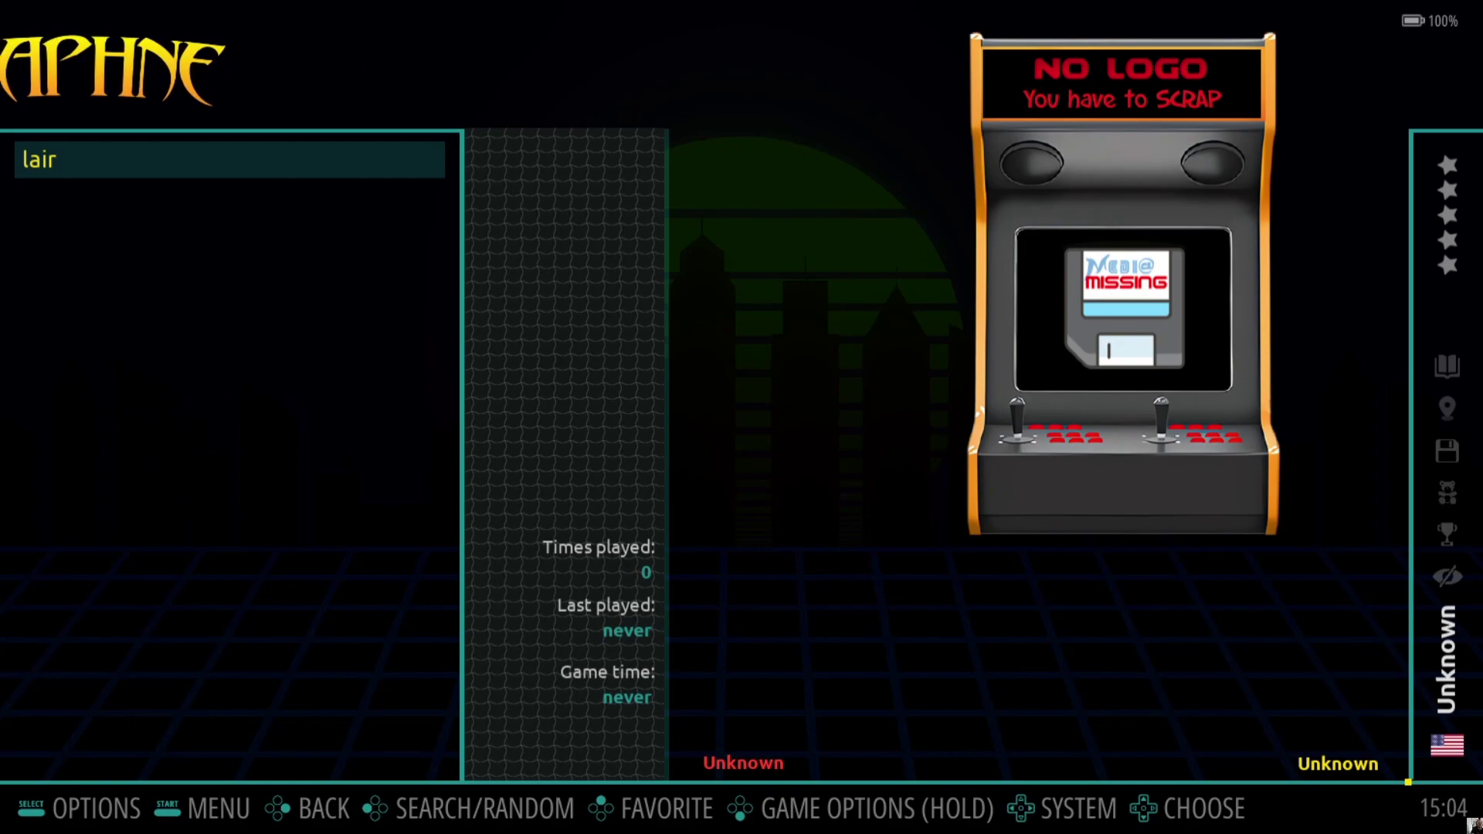
- Run Scrape Now from the Scraper menu to fetch the lair game's artwork and description
{"action": "key", "text": "Escape"}
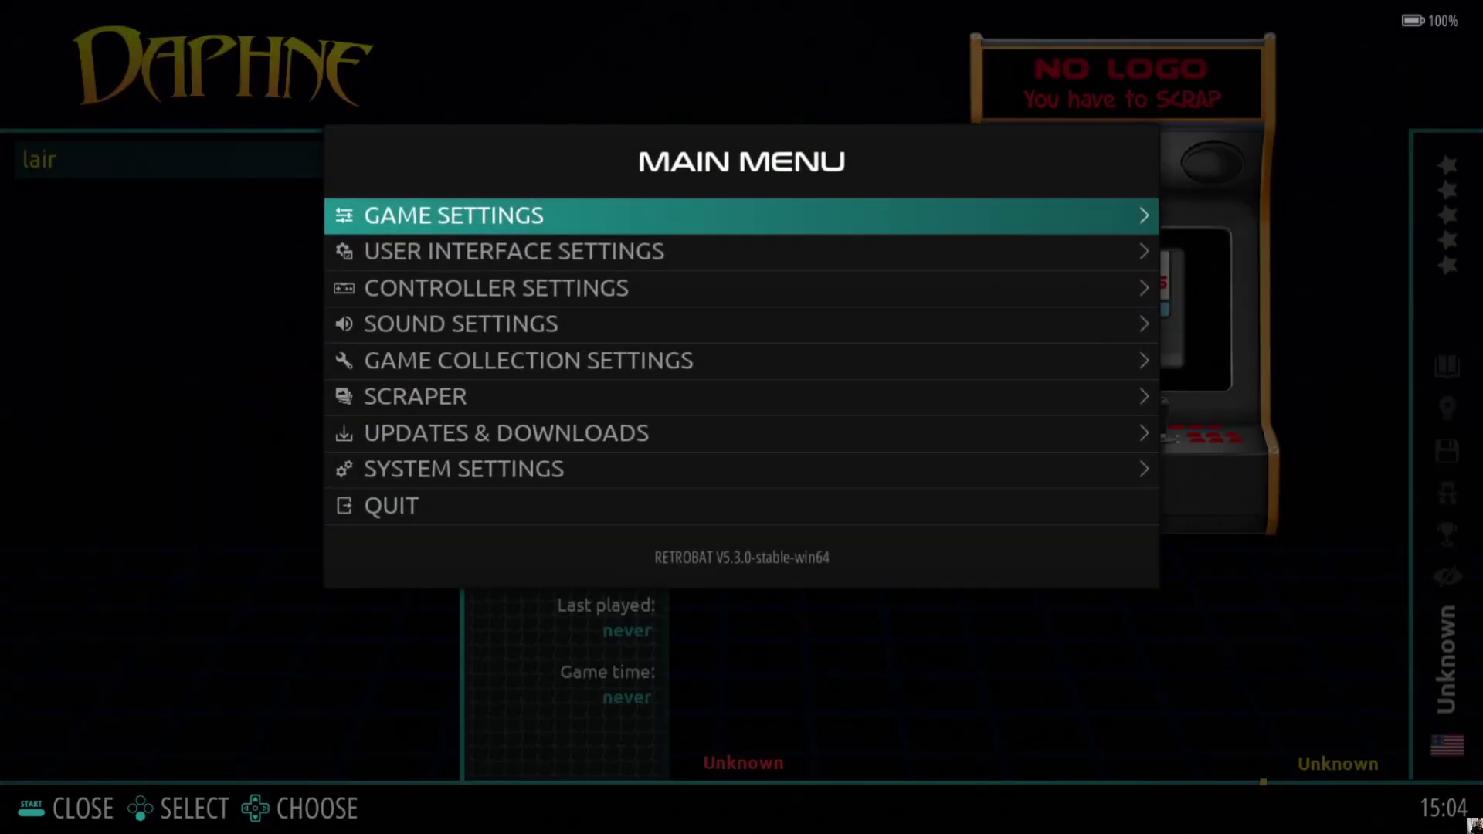
{"action": "key", "text": "Down"}
{"action": "key", "text": "Down"}
{"action": "key", "text": "Down"}
{"action": "key", "text": "Down"}
{"action": "key", "text": "Down"}
{"action": "key", "text": "Return"}
{"action": "key", "text": "Up"}
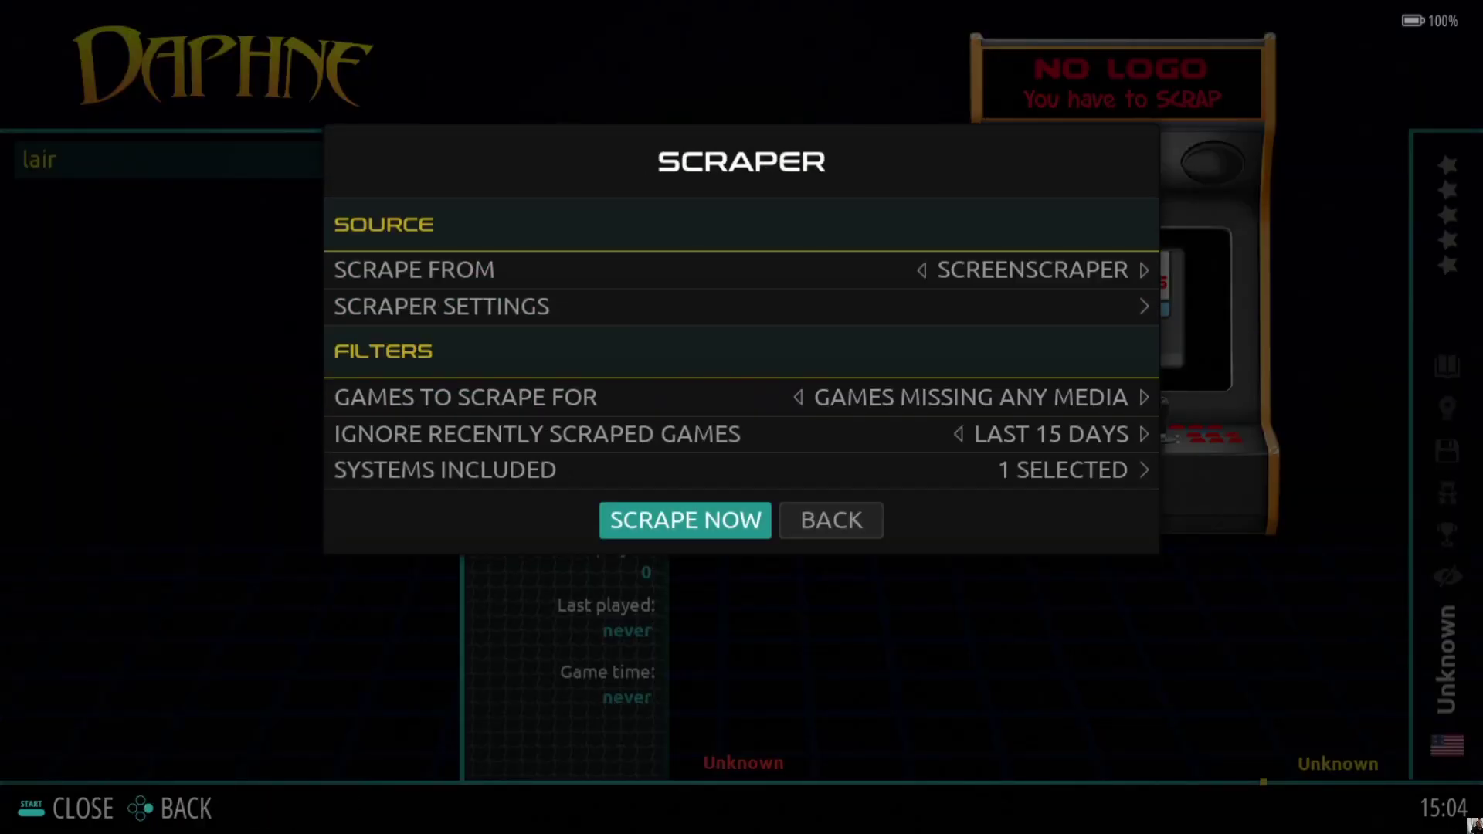
{"action": "key", "text": "Return"}
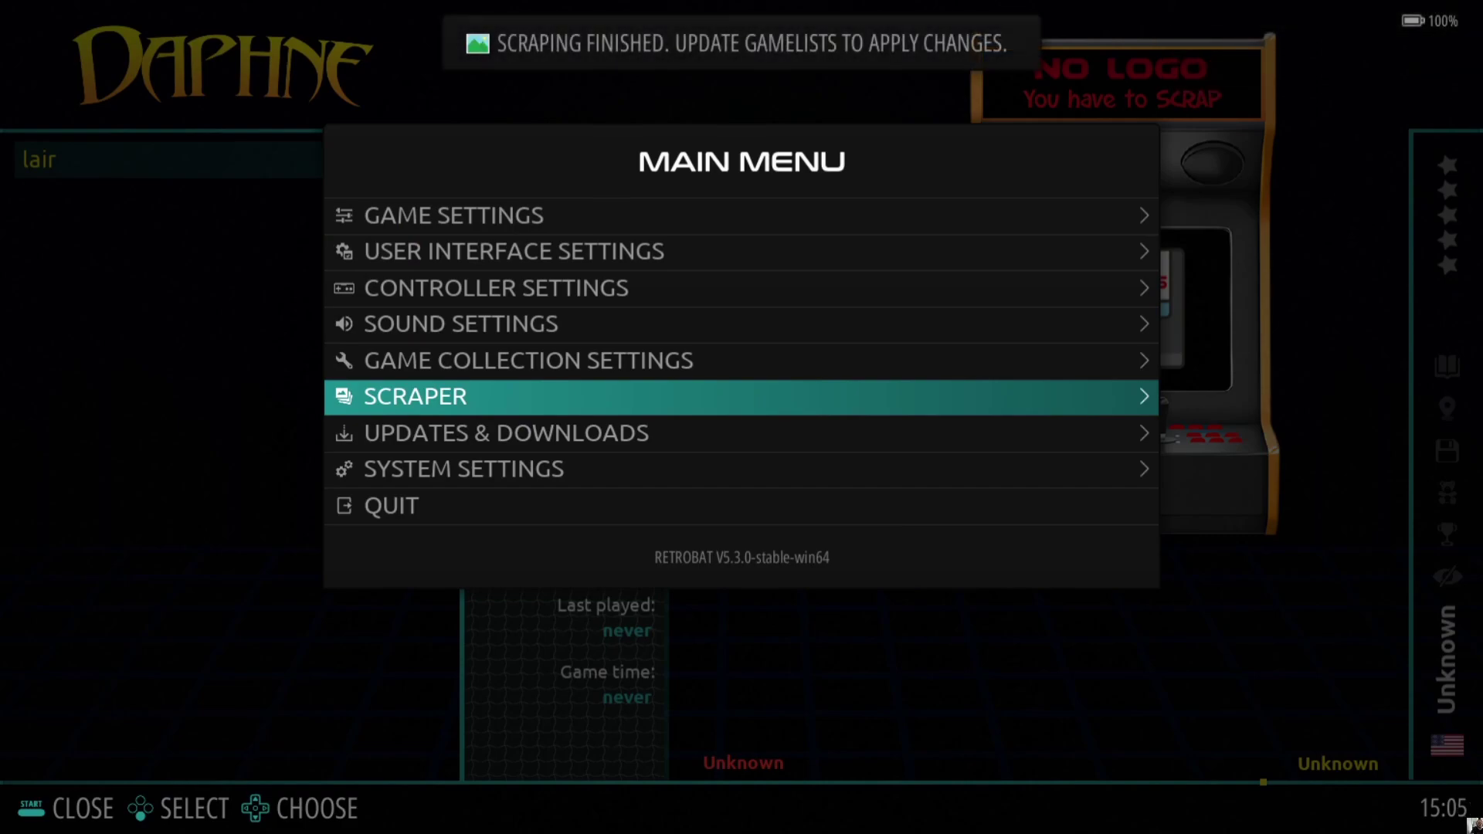
- Update the gamelists from Game Settings so the entry reloads as Dragon's Lair
{"action": "key", "text": "Up"}
{"action": "key", "text": "Up"}
{"action": "key", "text": "Up"}
{"action": "key", "text": "Up"}
{"action": "key", "text": "Up"}
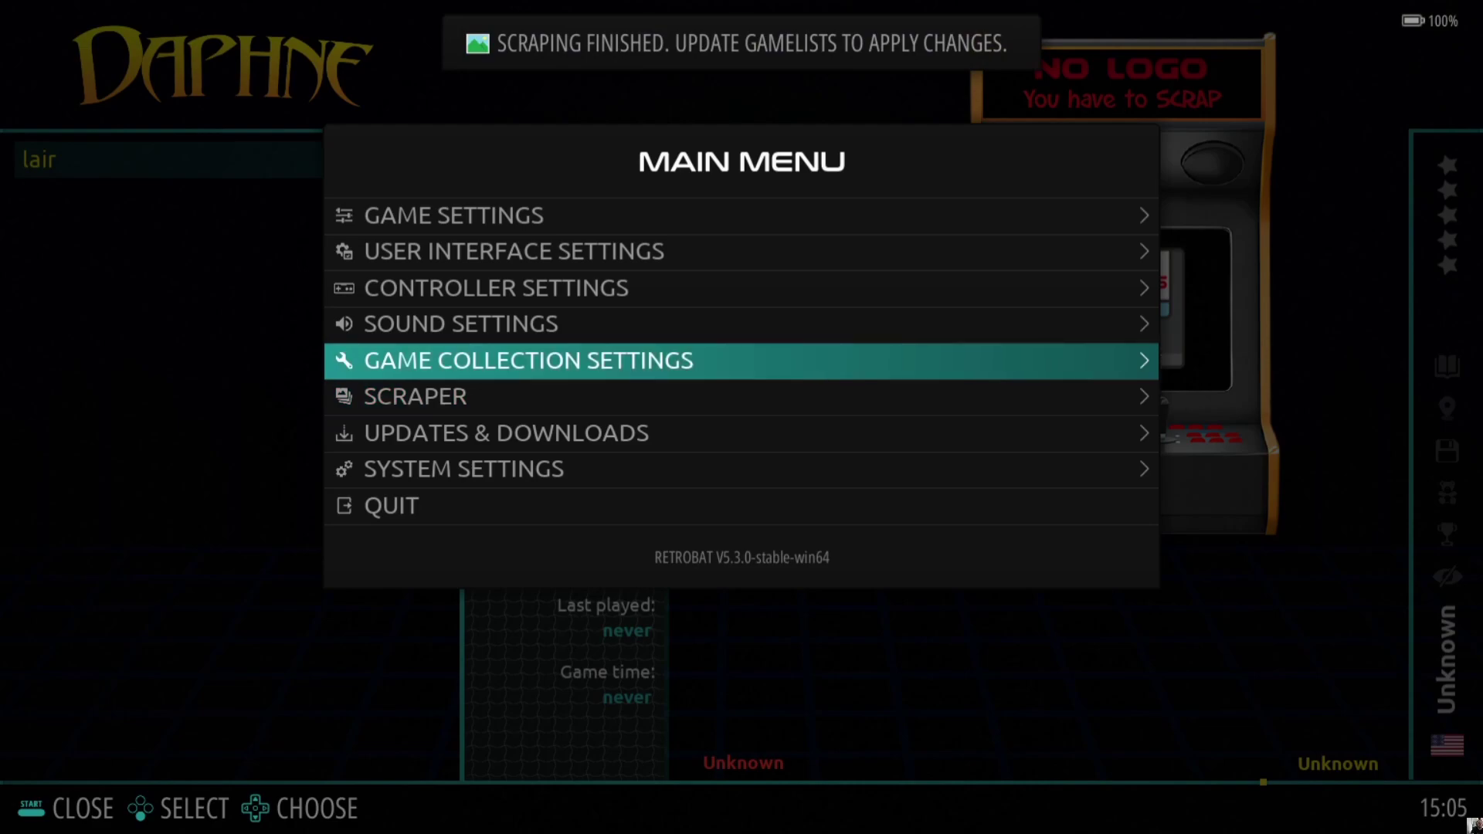
{"action": "key", "text": "Return"}
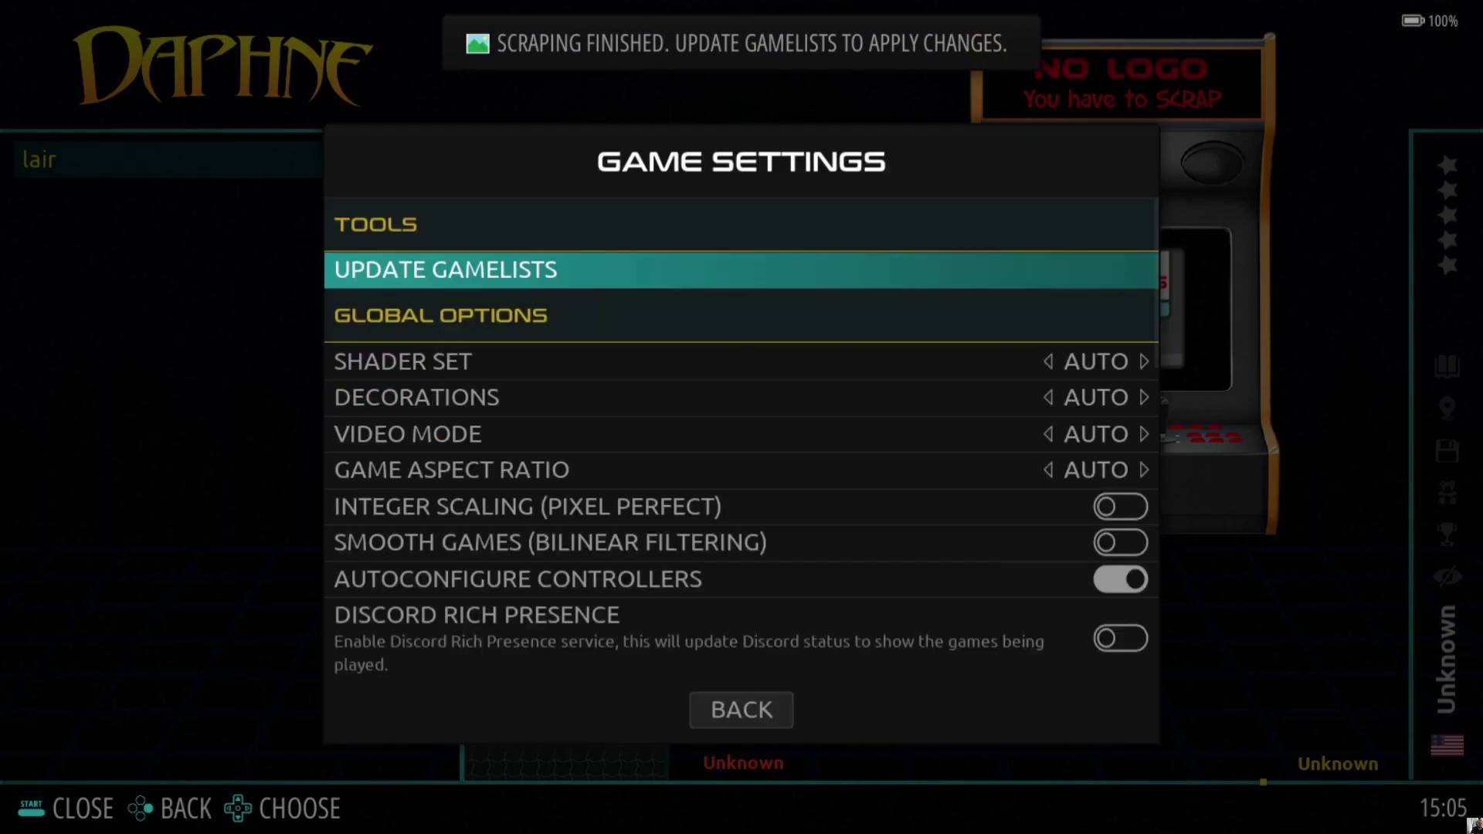
{"action": "key", "text": "Return"}
{"action": "key", "text": "Return"}
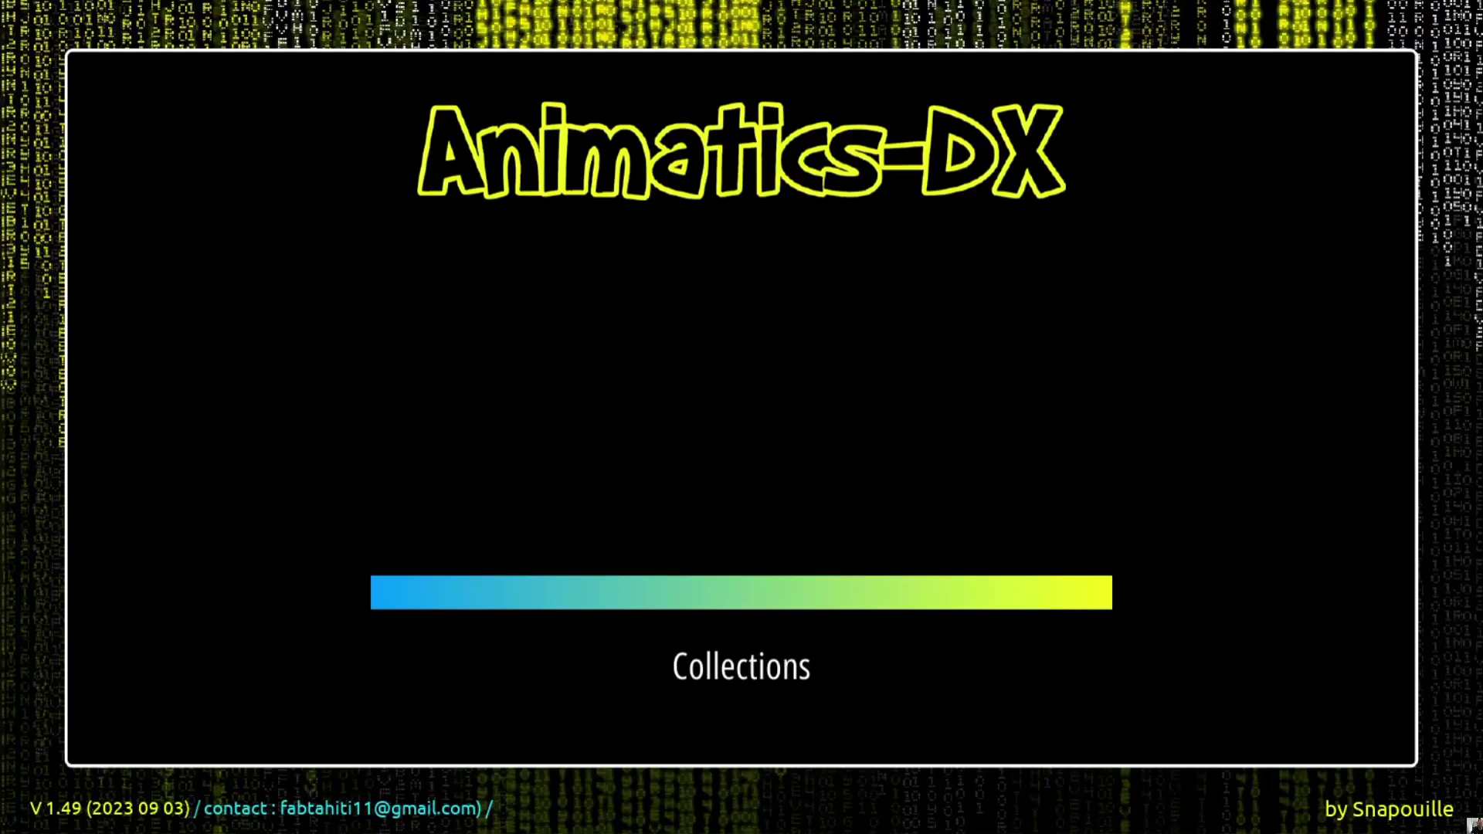